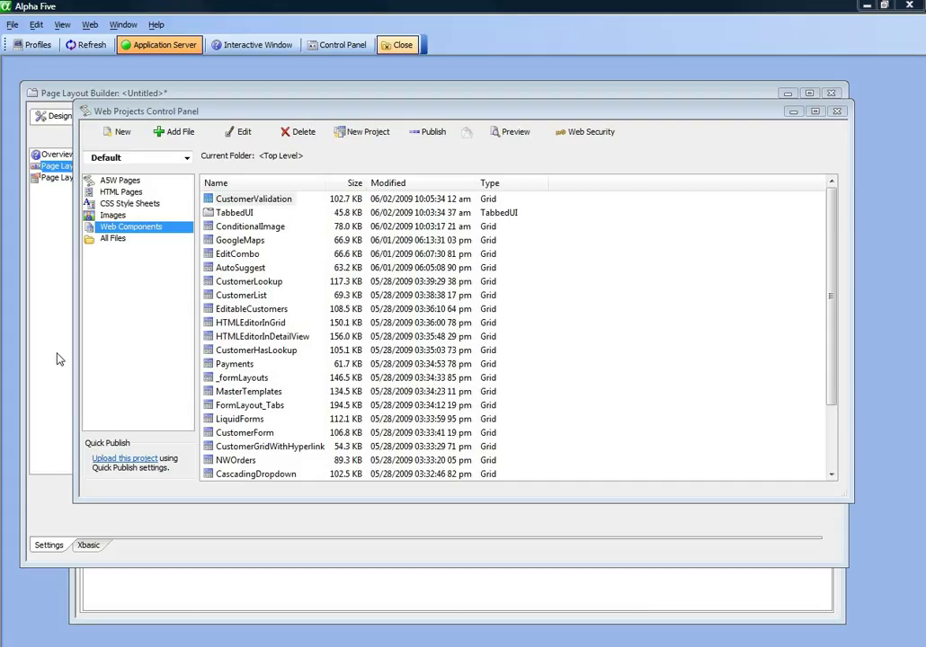
Step: Create a new Page Layout Builder web component and show its Page Layout Parts settings
left_click(122, 135)
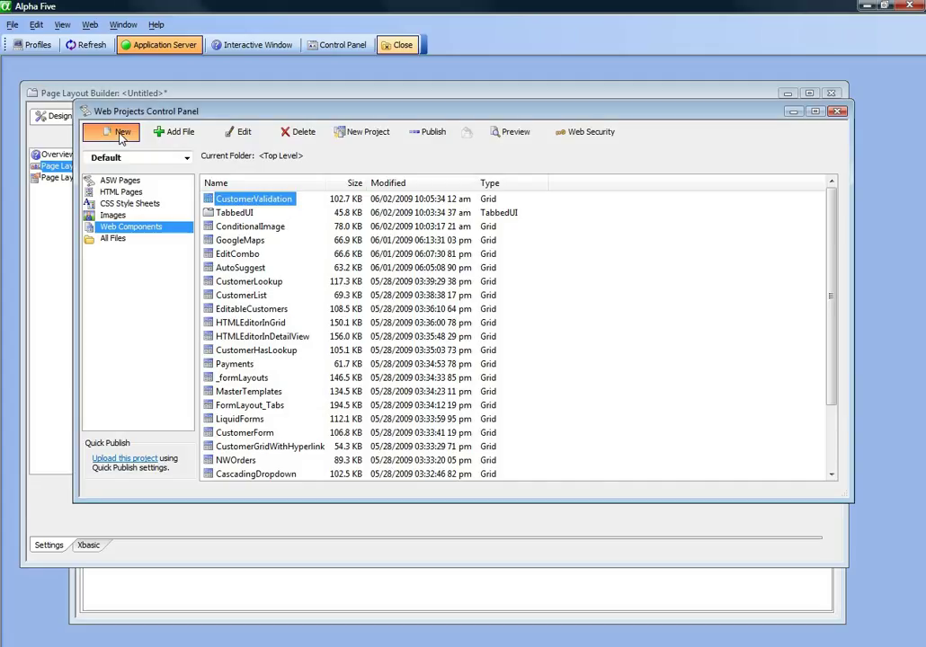
left_click(558, 443)
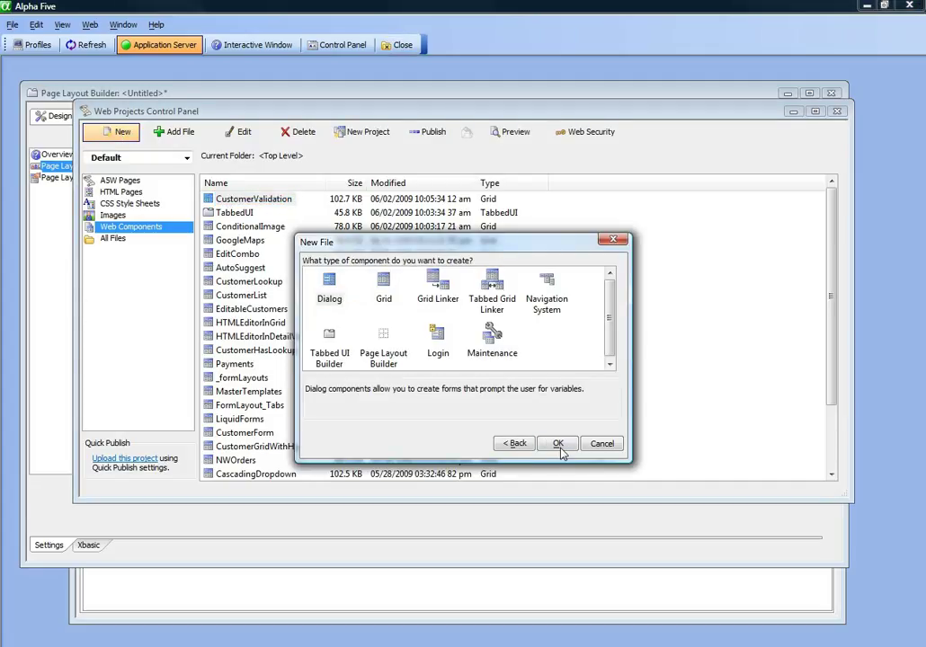
double_click(384, 349)
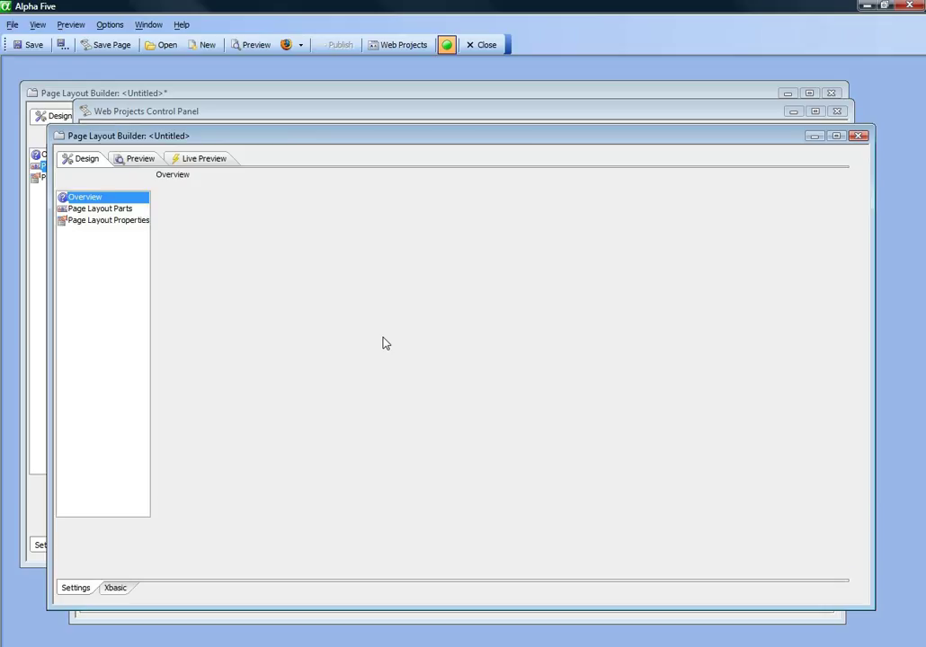
left_click(90, 208)
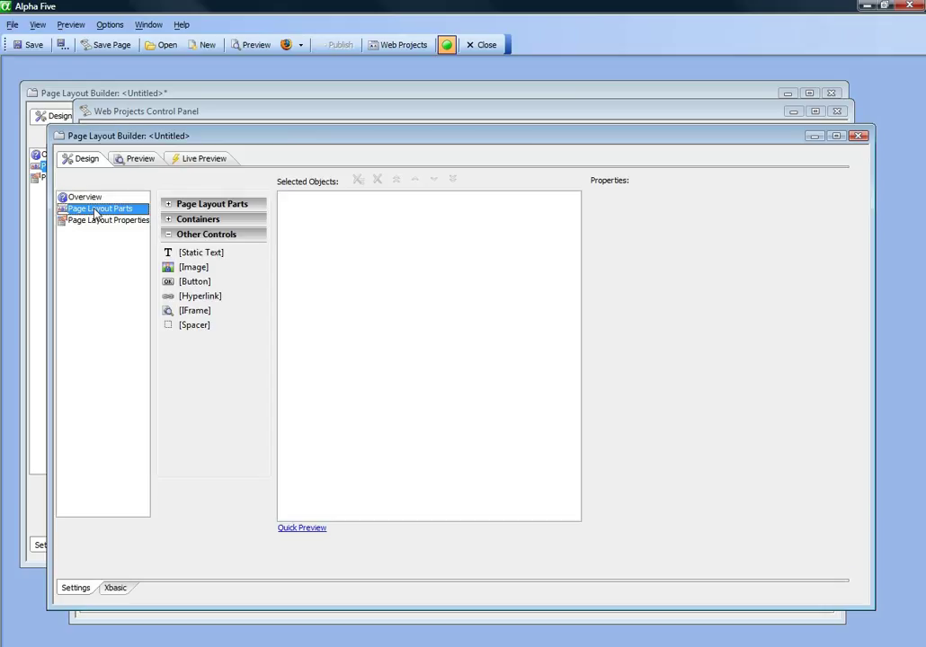
Step: Insert the AutoSuggest and ConditionalImage grid components into the page layout, shown when the page is initially displayed
left_click(198, 209)
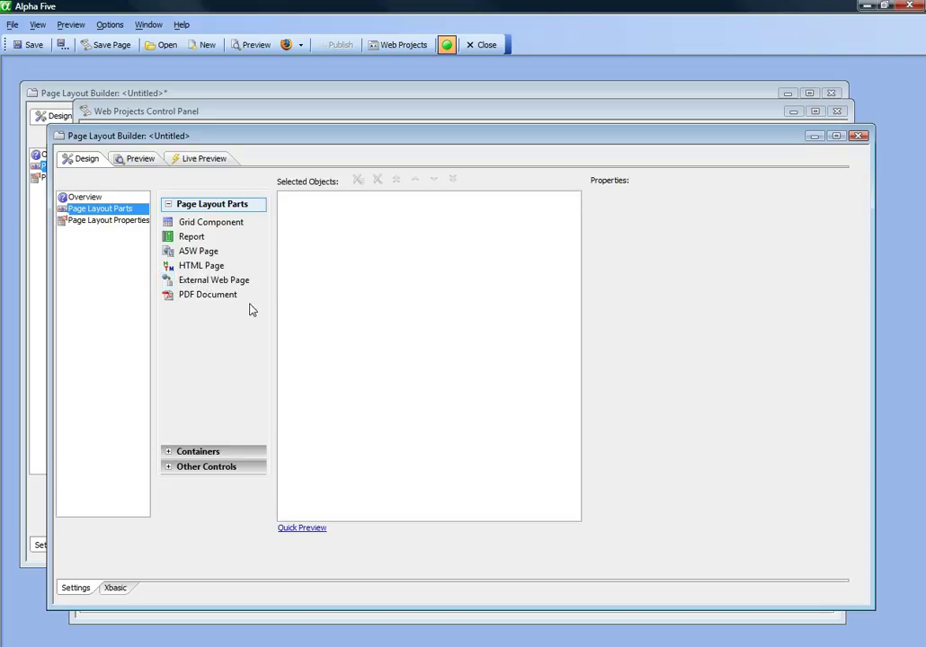
left_click(208, 227)
left_click(392, 317)
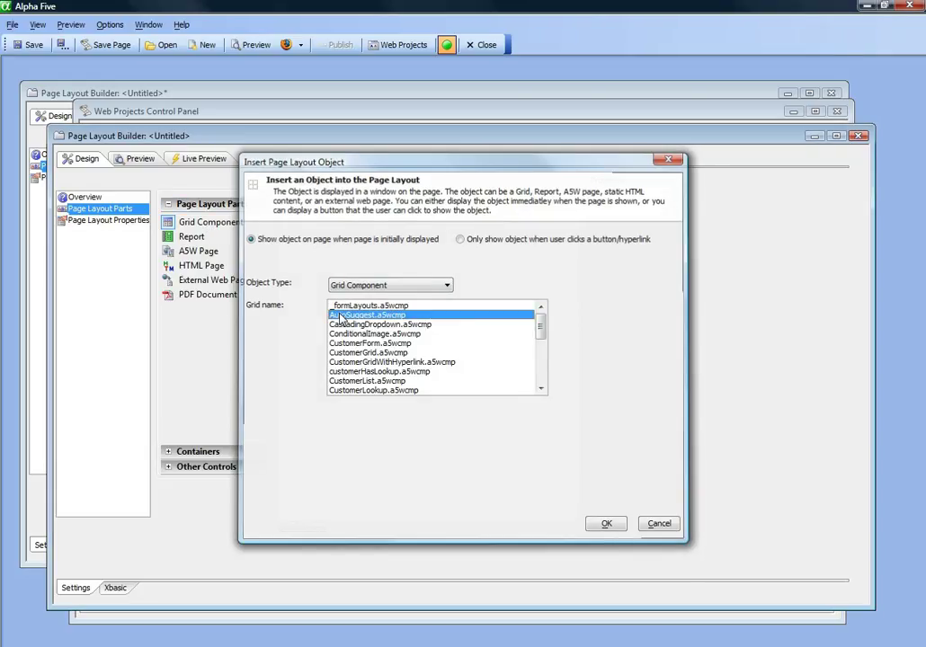
left_click(612, 521)
left_click(210, 225)
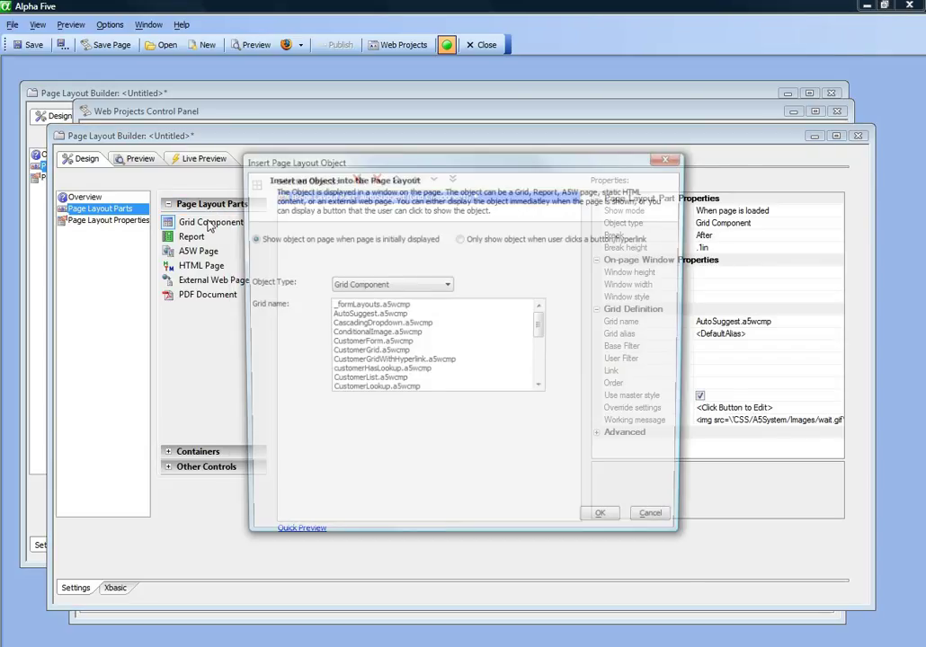
left_click(357, 334)
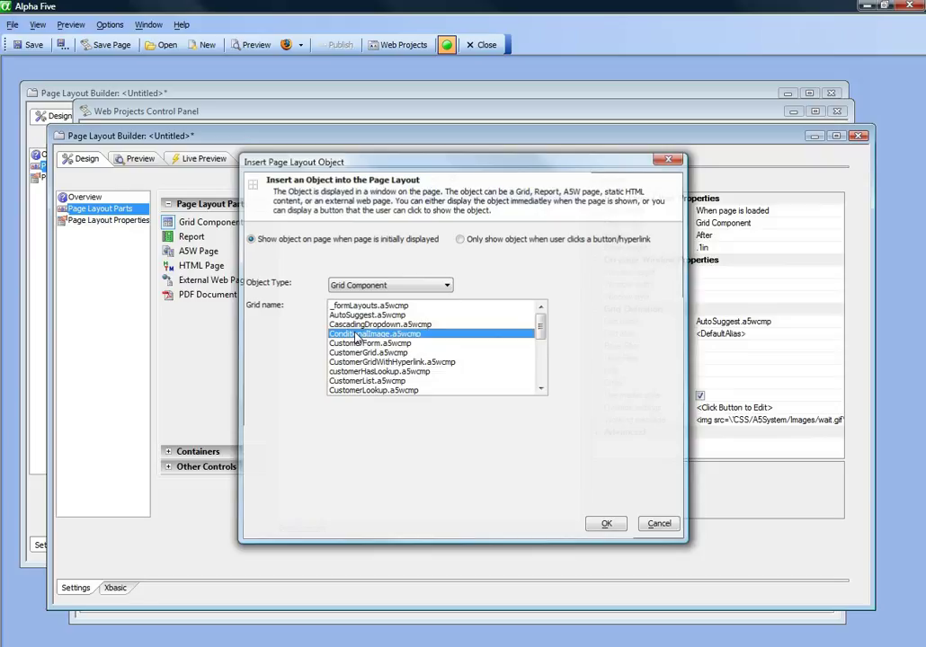
double_click(358, 334)
Step: Insert the CustomerLookup and CustomerValidation grid components into the page layout after the existing parts
left_click(210, 224)
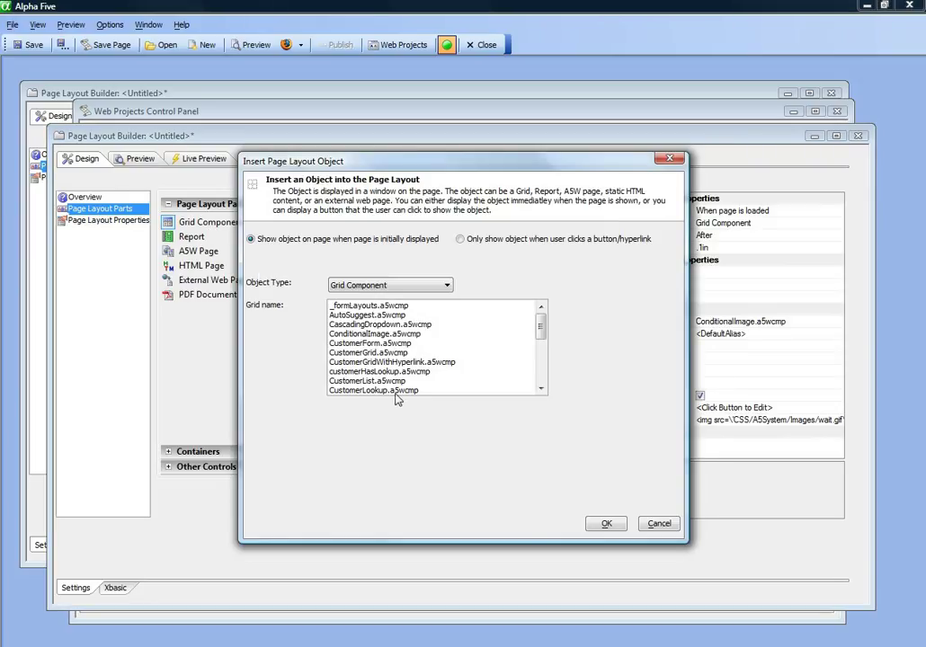
left_click(359, 391)
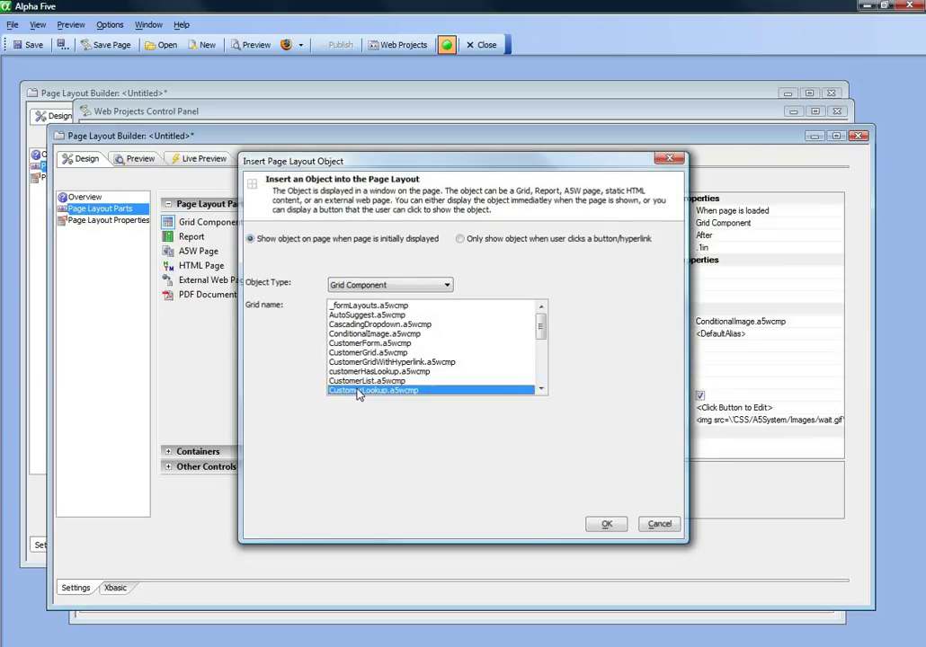
double_click(358, 391)
left_click(225, 225)
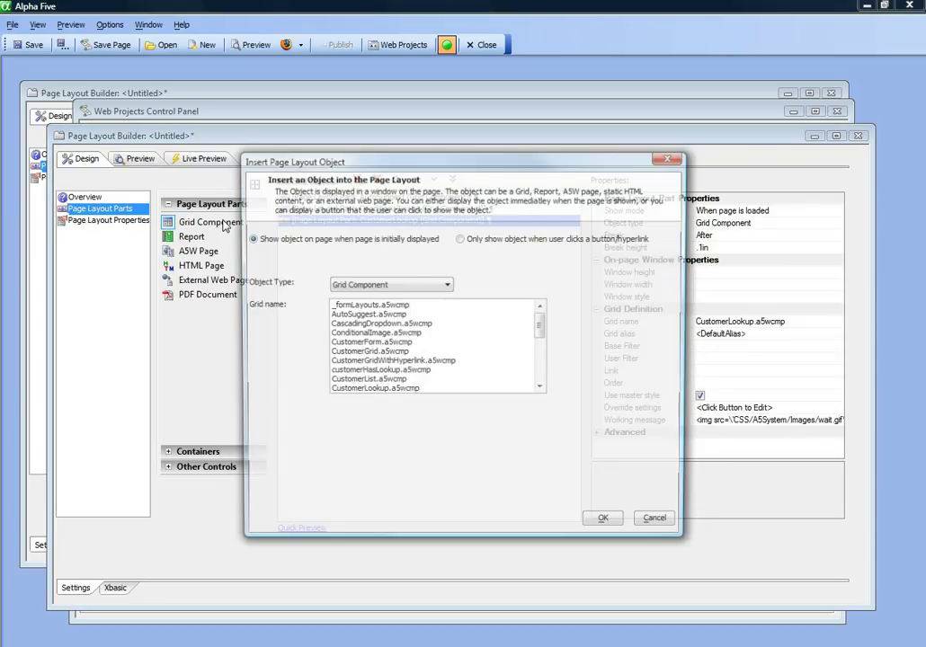
left_click(540, 387)
left_click(540, 387)
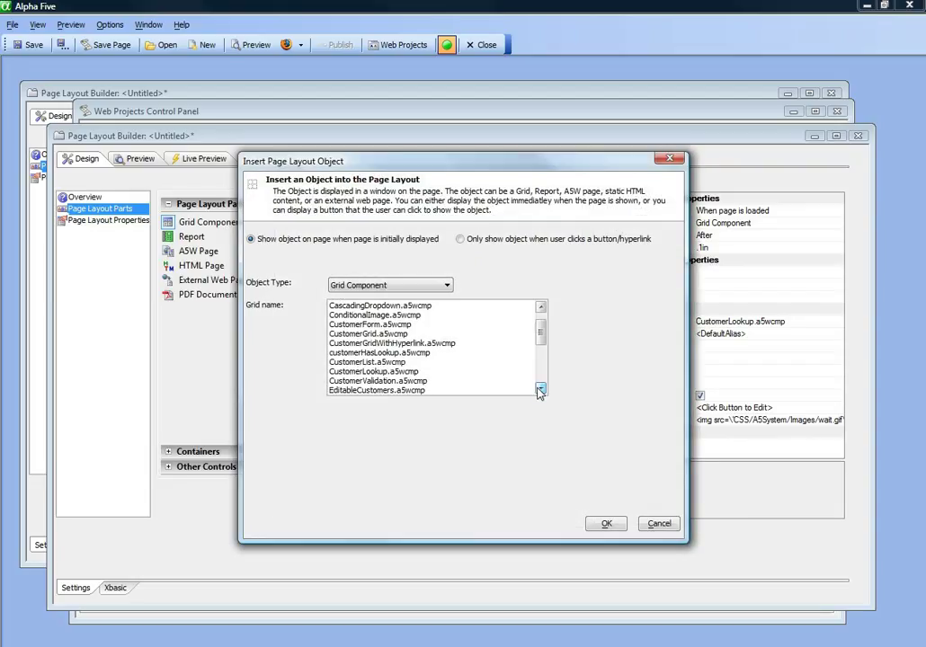
left_click(363, 383)
double_click(363, 383)
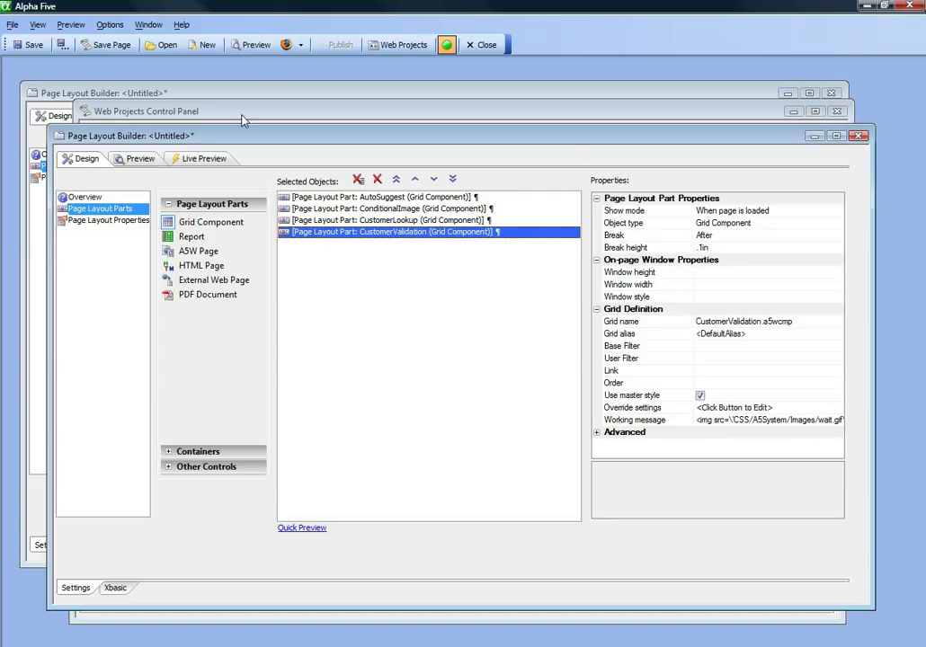
Step: Preview the page layout in Firefox and look through all the stacked grids
left_click(285, 46)
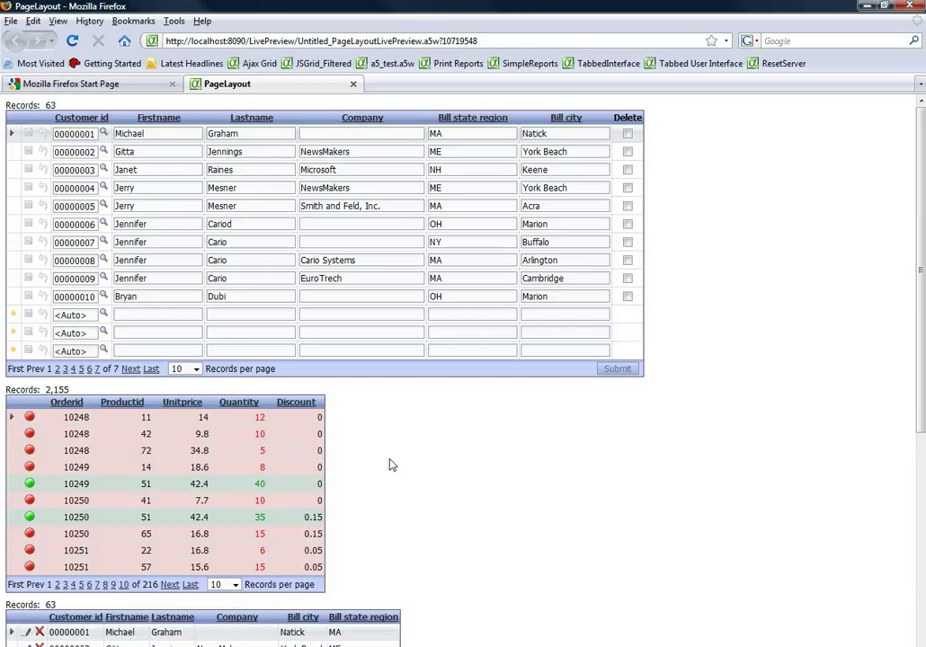
scroll(392, 464, "down", 1)
scroll(415, 460, "down", 8)
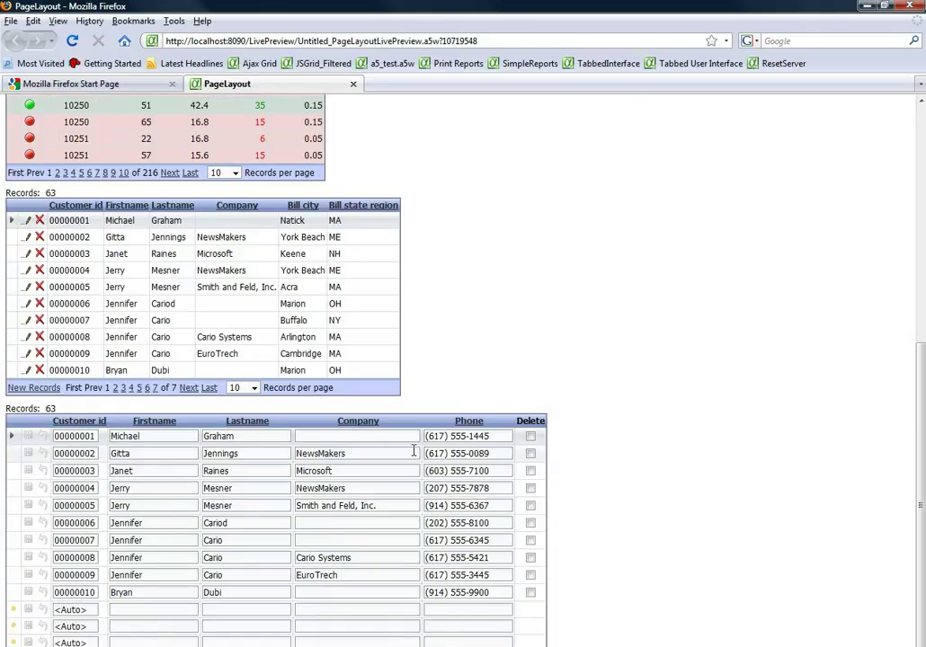
scroll(413, 449, "up", 9)
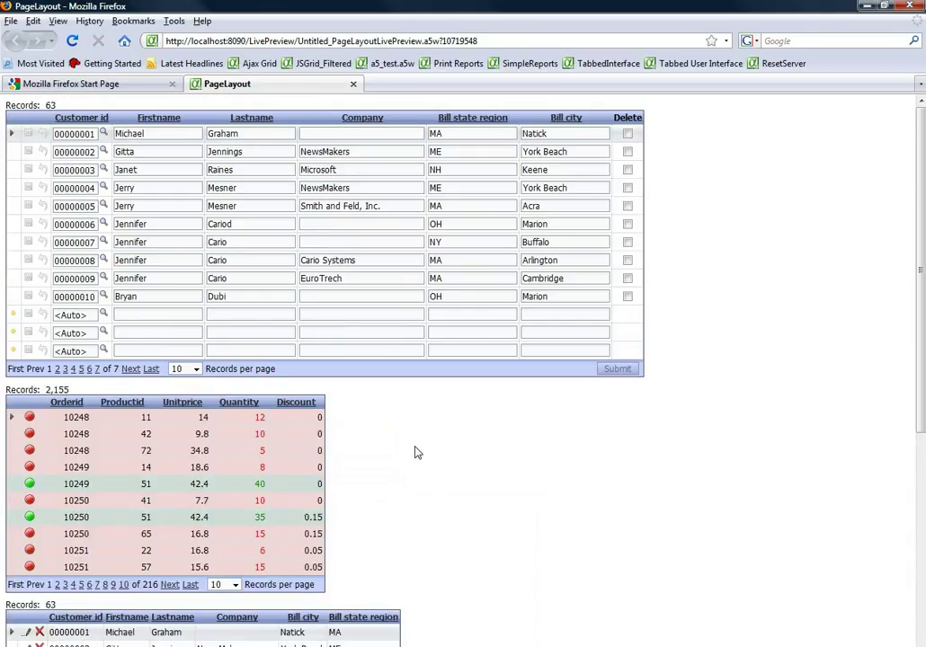
Step: In the preview, sort the first customer grid by Lastname and the order grid by Unitprice
left_click(251, 118)
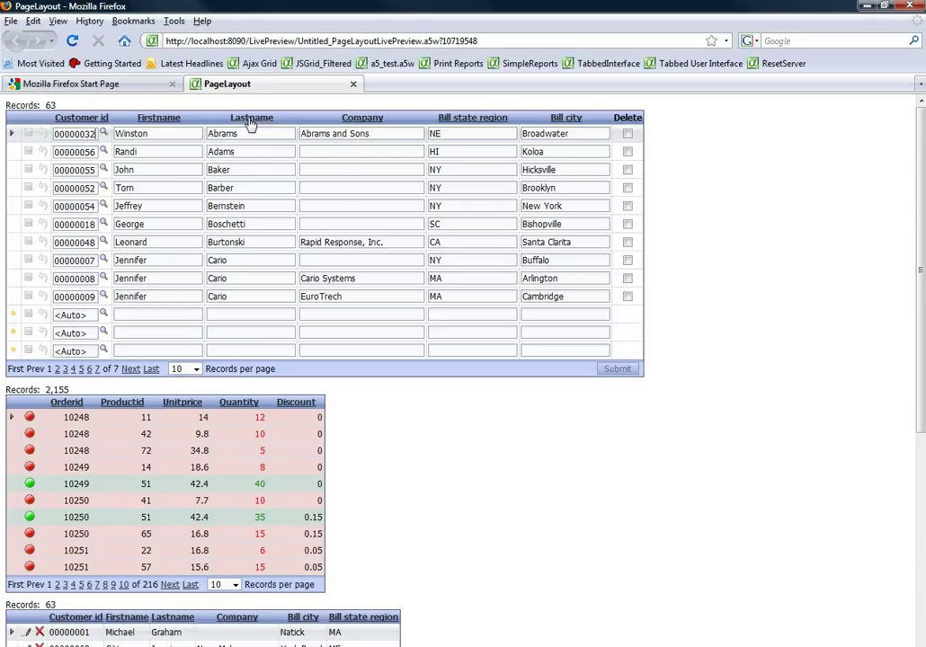
left_click(182, 403)
Step: Sort the third grid by Company, and sort the last grid by Lastname and then by Company
scroll(391, 594, "down", 4)
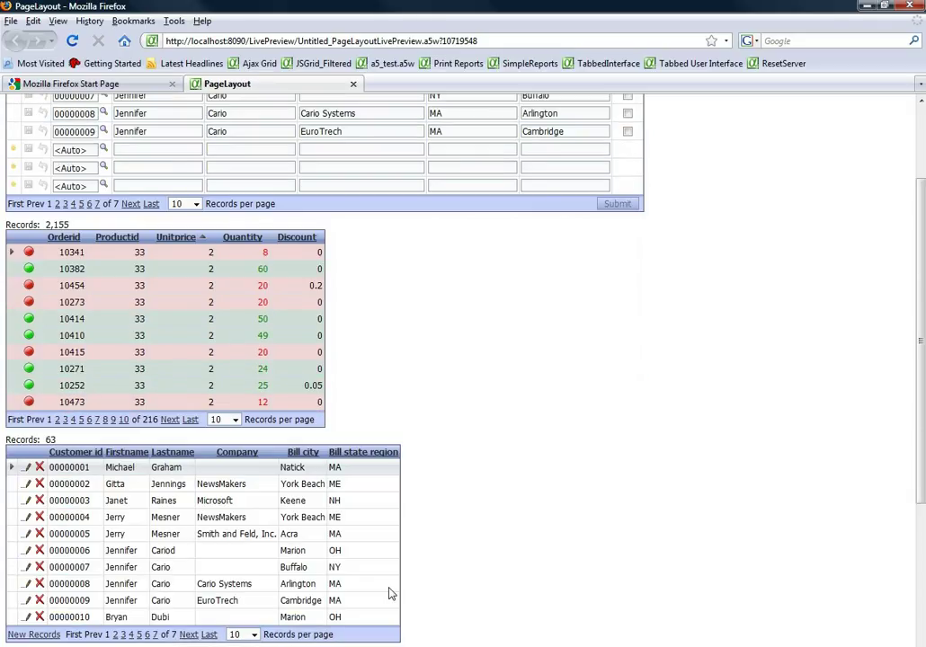
left_click(241, 452)
scroll(305, 534, "down", 3)
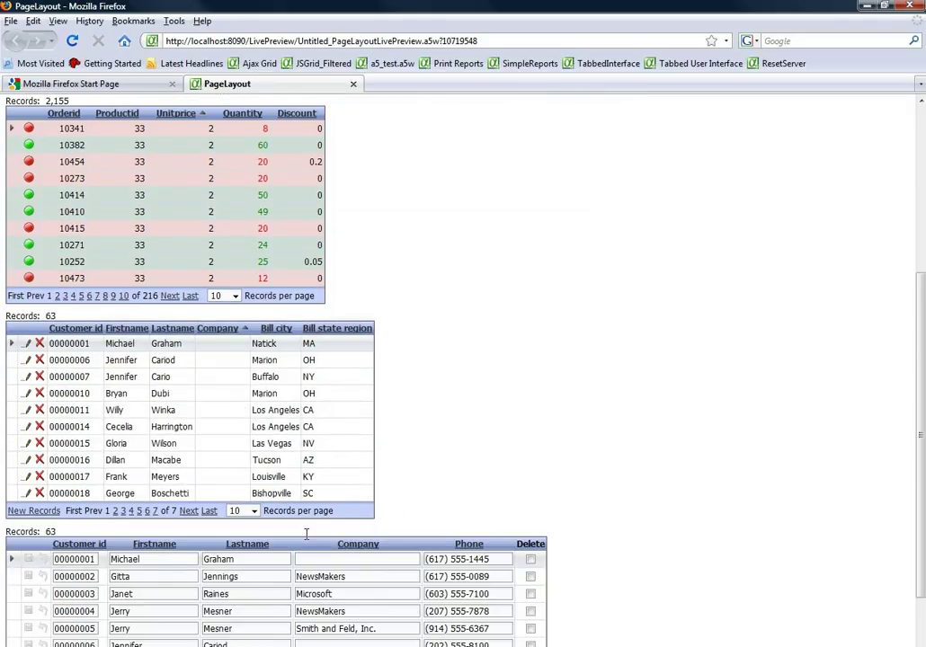
scroll(305, 534, "down", 1)
left_click(243, 506)
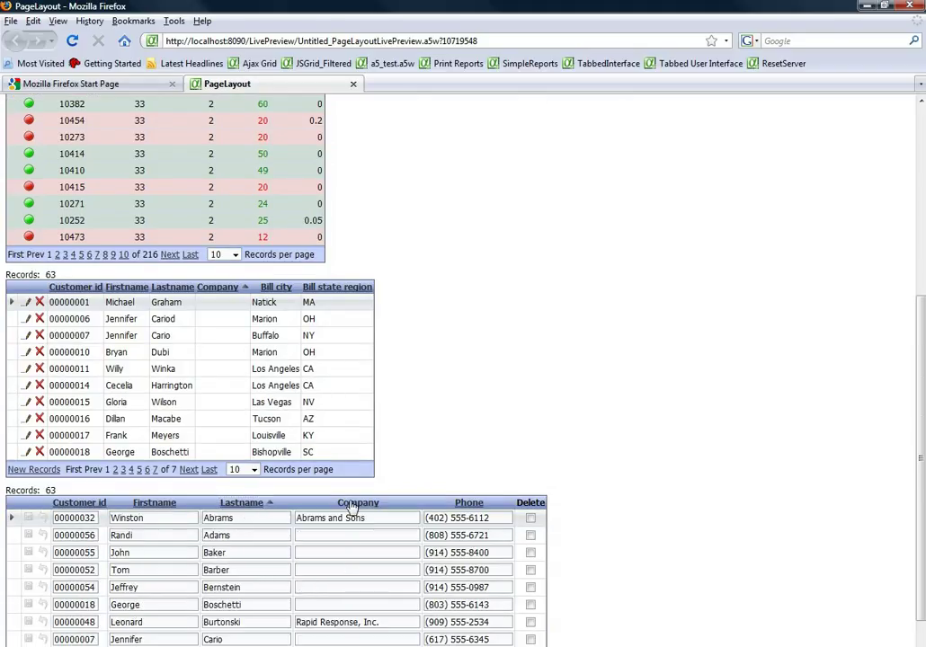
left_click(359, 504)
Step: Re-sort the first customer grid by Firstname and the order grid by Quantity
scroll(56, 231, "up", 3)
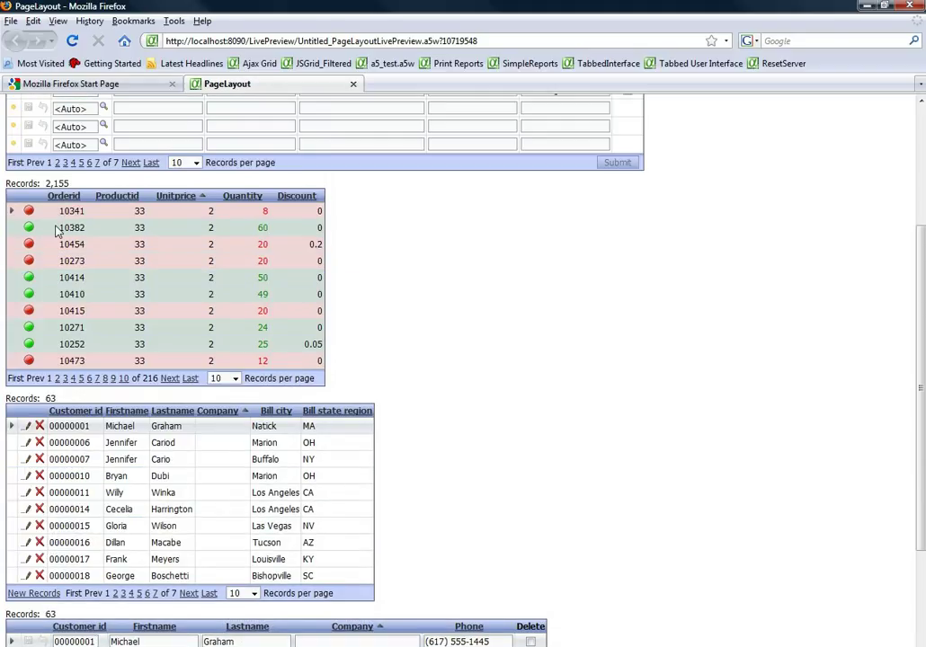
scroll(56, 231, "up", 5)
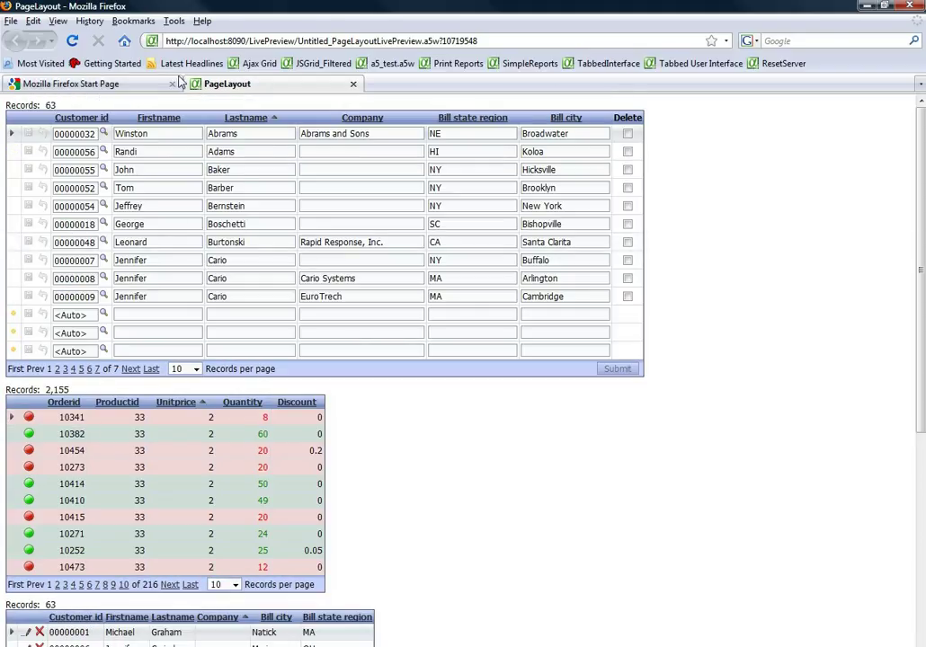
left_click(155, 120)
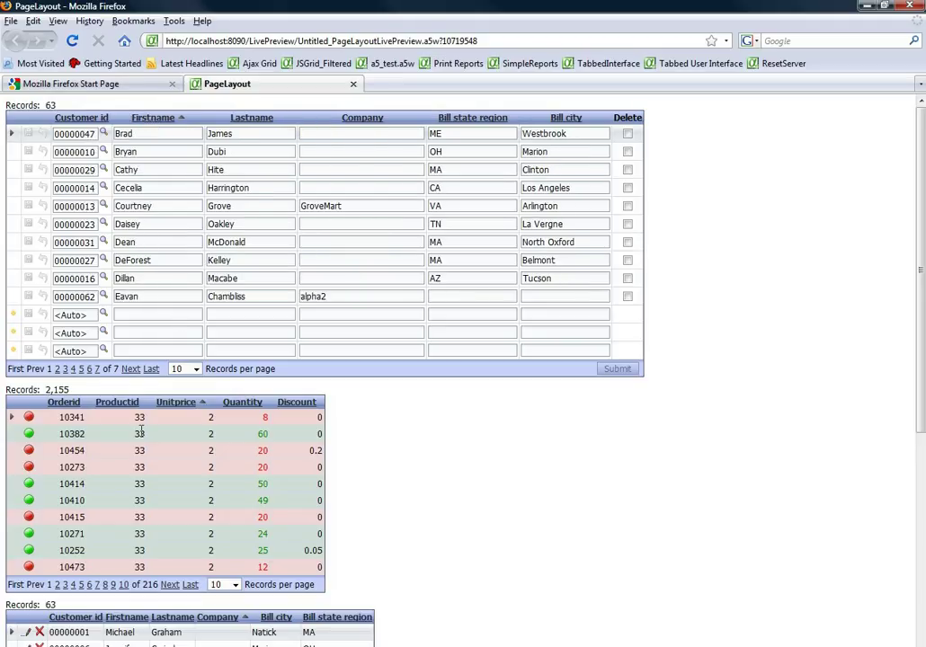
left_click(248, 401)
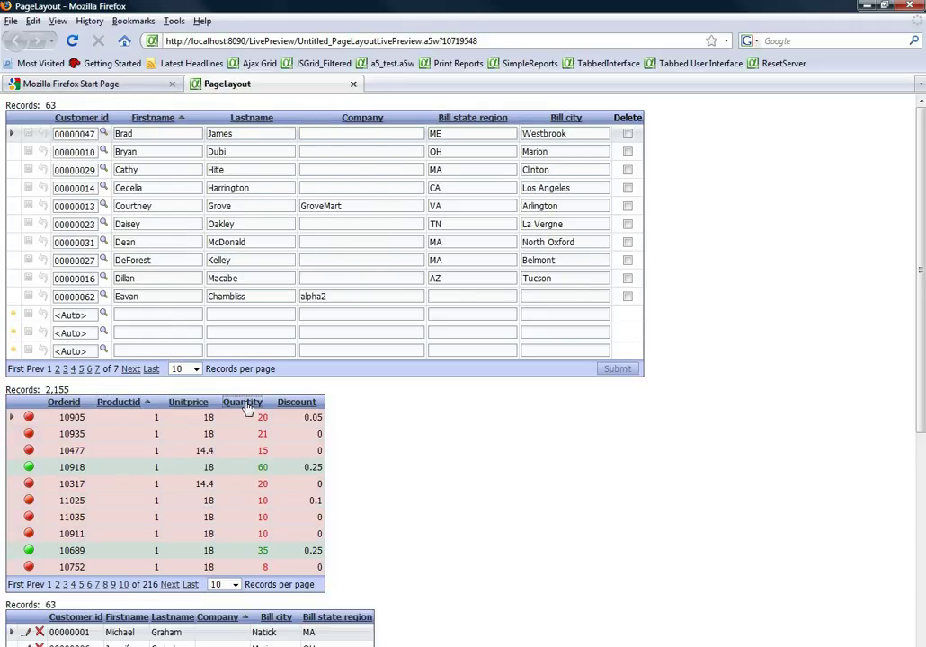
Step: Show 50 records per page in the first grid, and sort the order grid by Unitprice and then by Productid
left_click(195, 370)
left_click(182, 431)
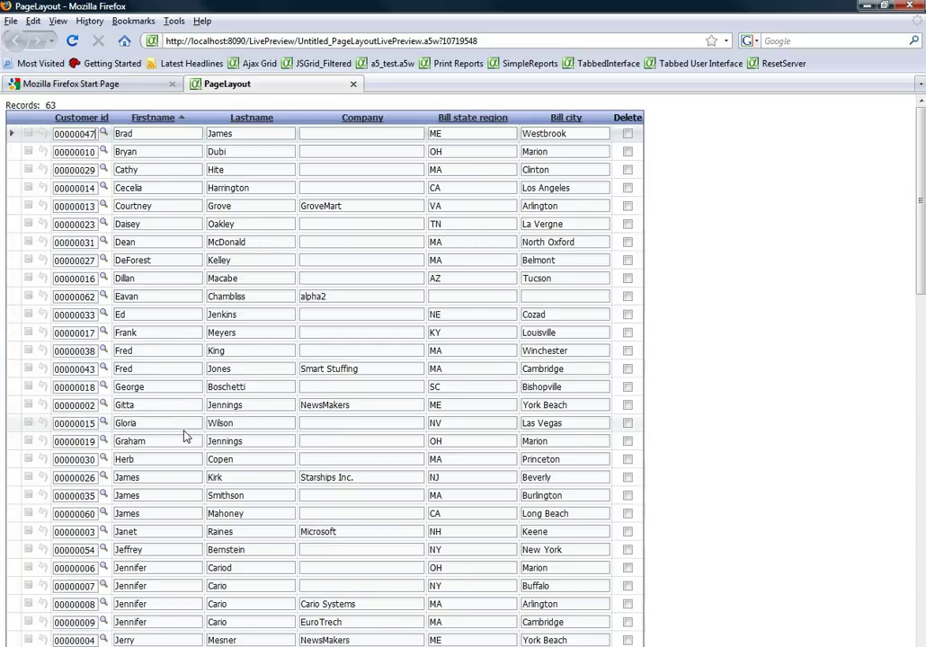
scroll(191, 441, "down", 10)
scroll(198, 446, "down", 10)
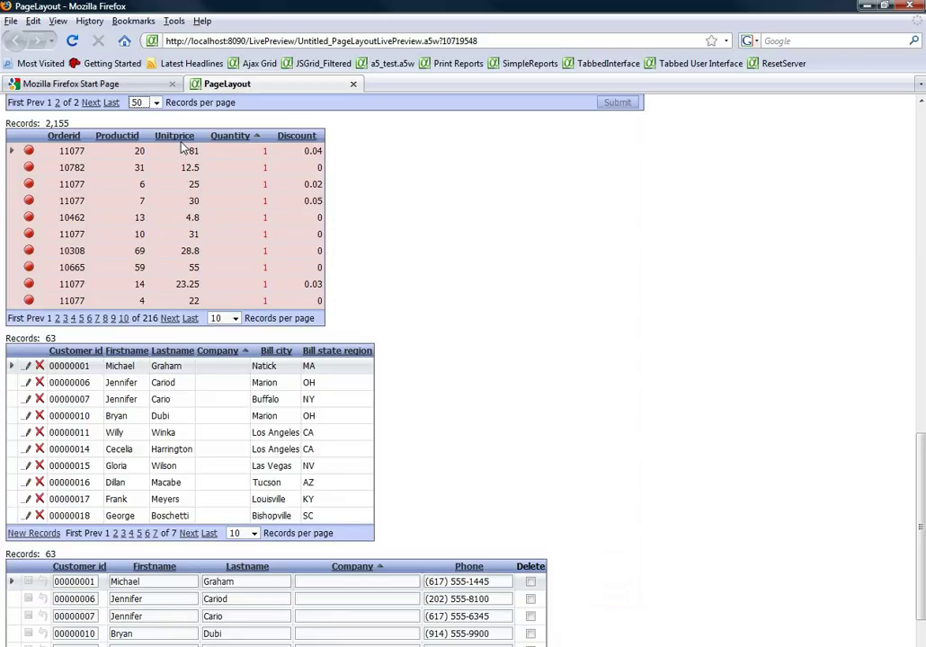
left_click(176, 136)
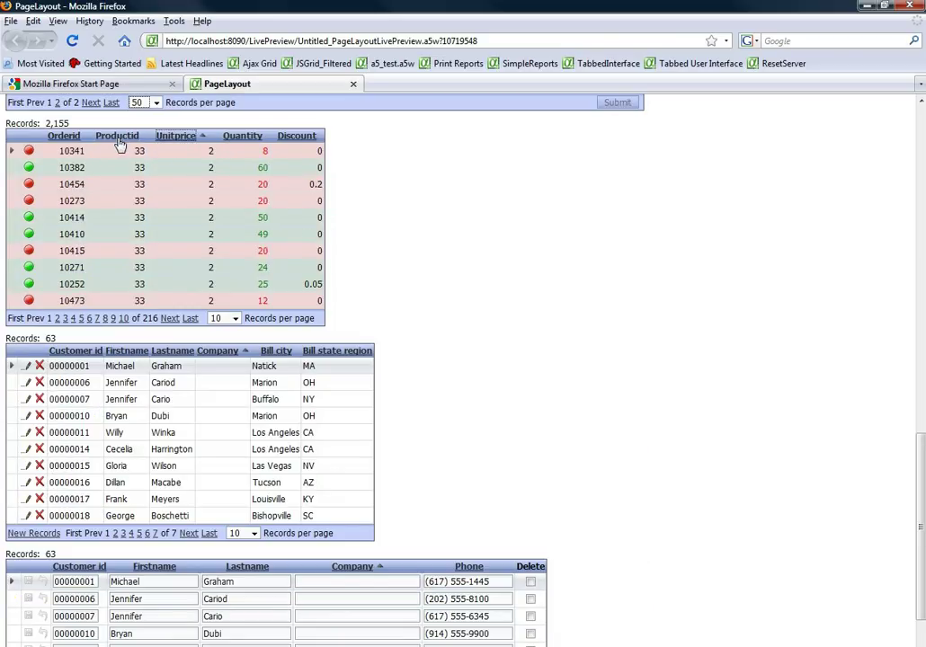
left_click(120, 140)
left_click(120, 141)
scroll(193, 314, "up", 2)
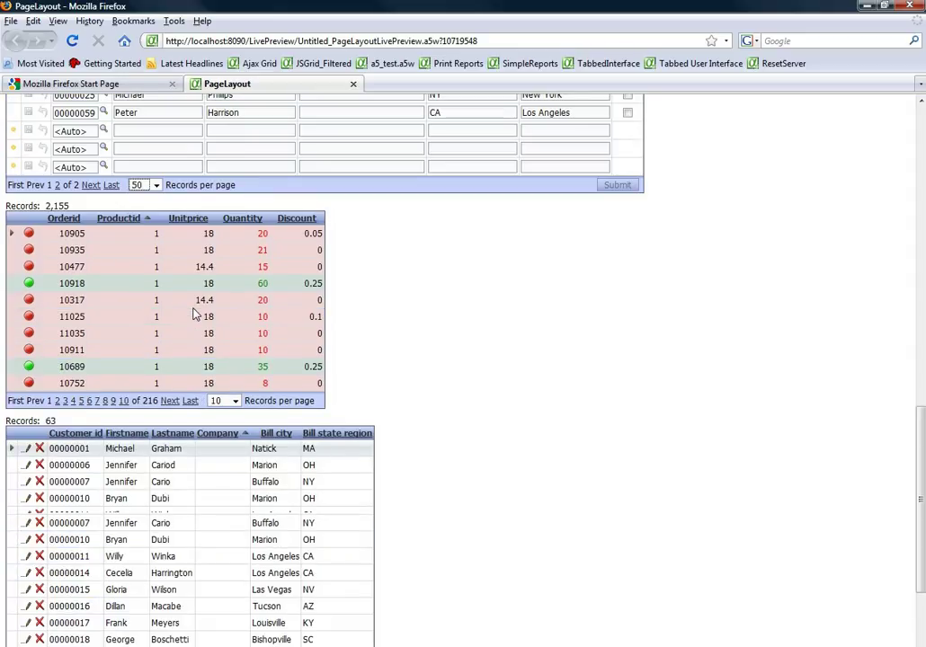
scroll(193, 314, "up", 10)
scroll(206, 309, "up", 3)
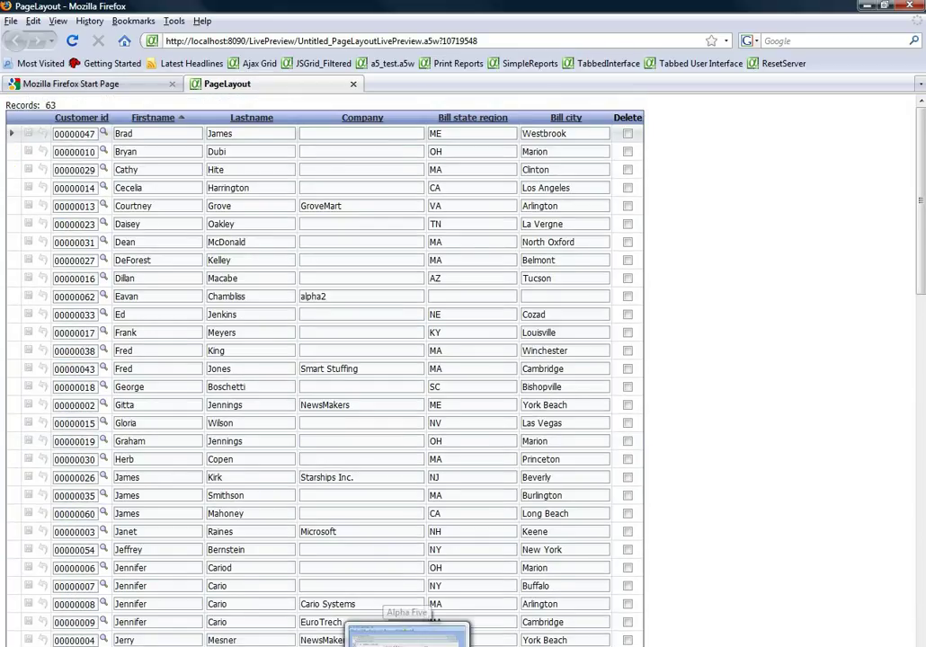
Step: Switch back to Alpha Five and set the AutoSuggest part's window height and window width to 4in
left_click(409, 640)
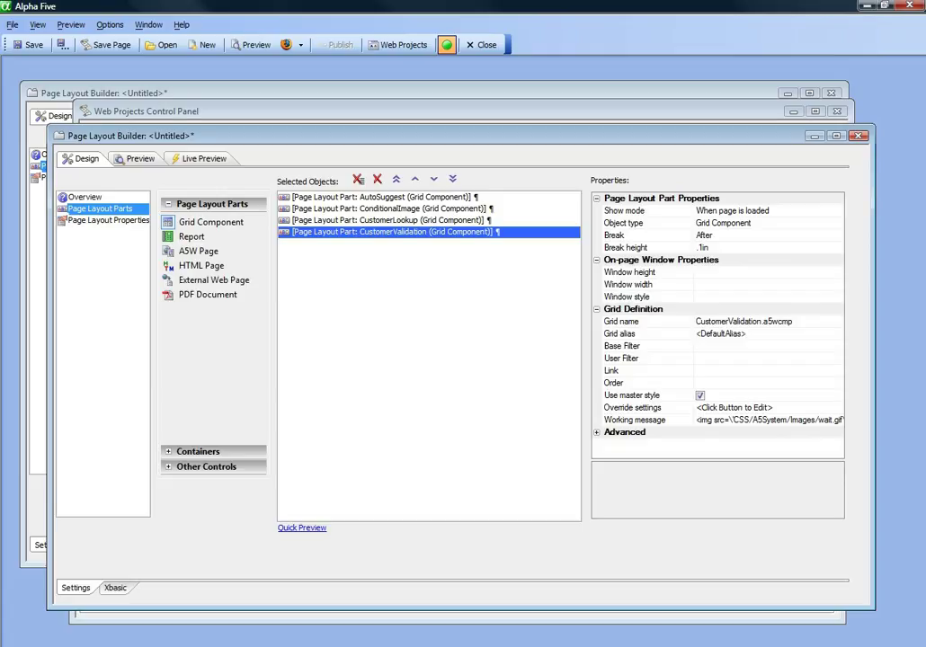
left_click(297, 197)
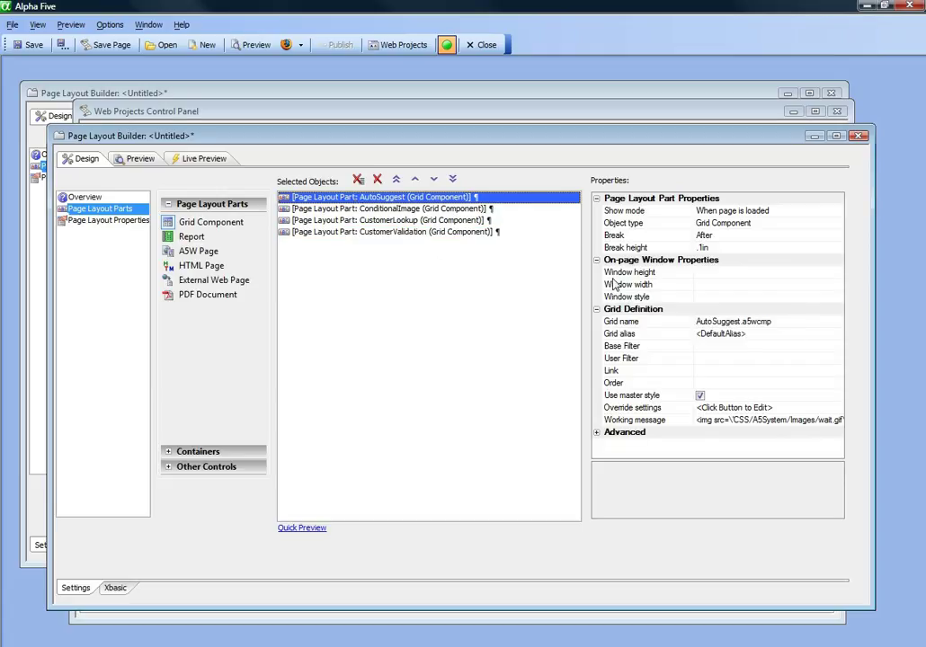
left_click(620, 273)
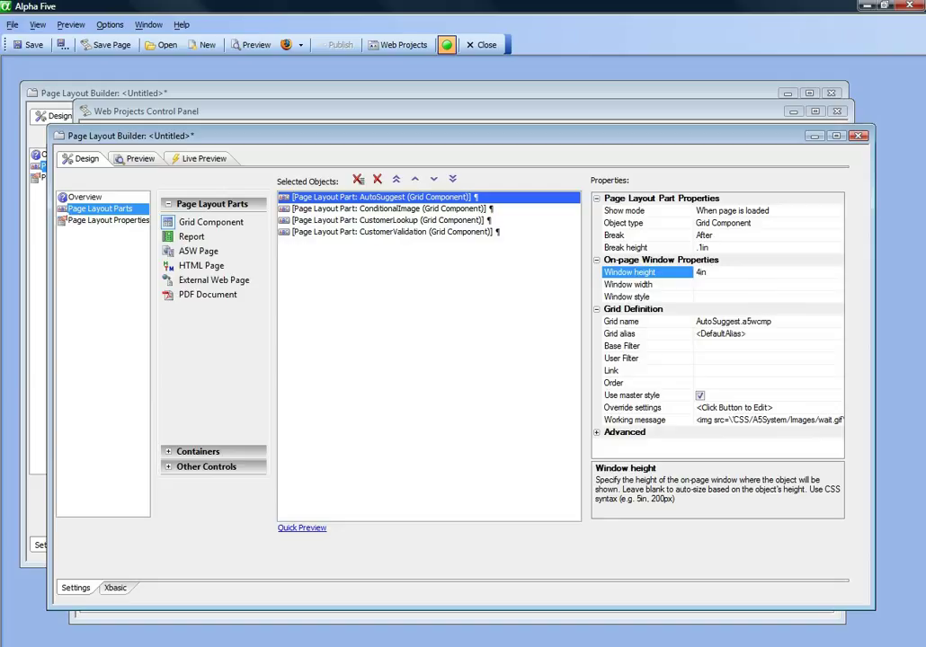
left_click(761, 284)
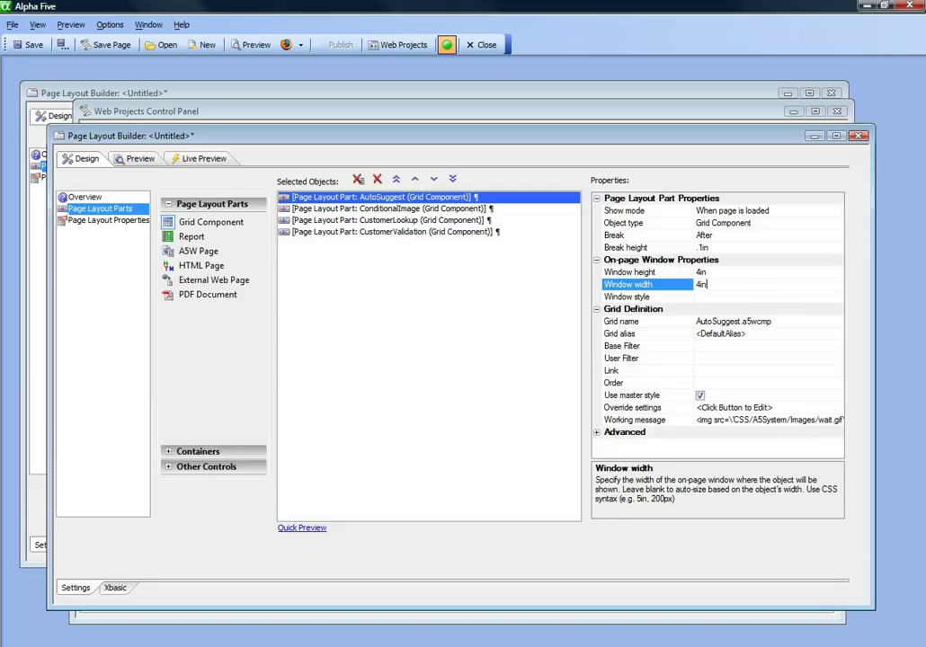
Step: Open the AutoSuggest part's window style for editing and give all edges a solid border 1px wide
left_click(667, 299)
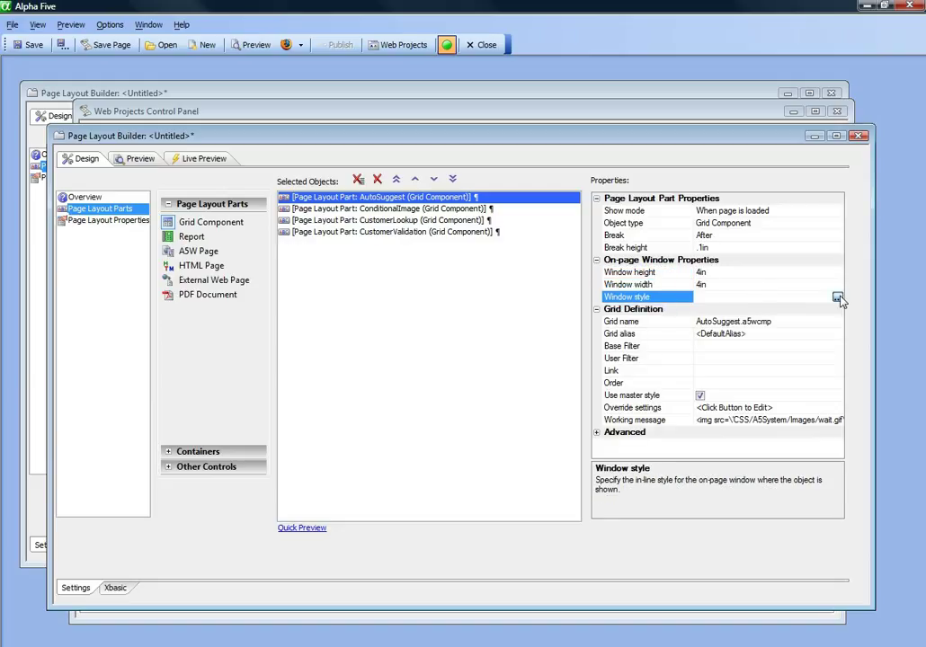
left_click(836, 298)
left_click(399, 482)
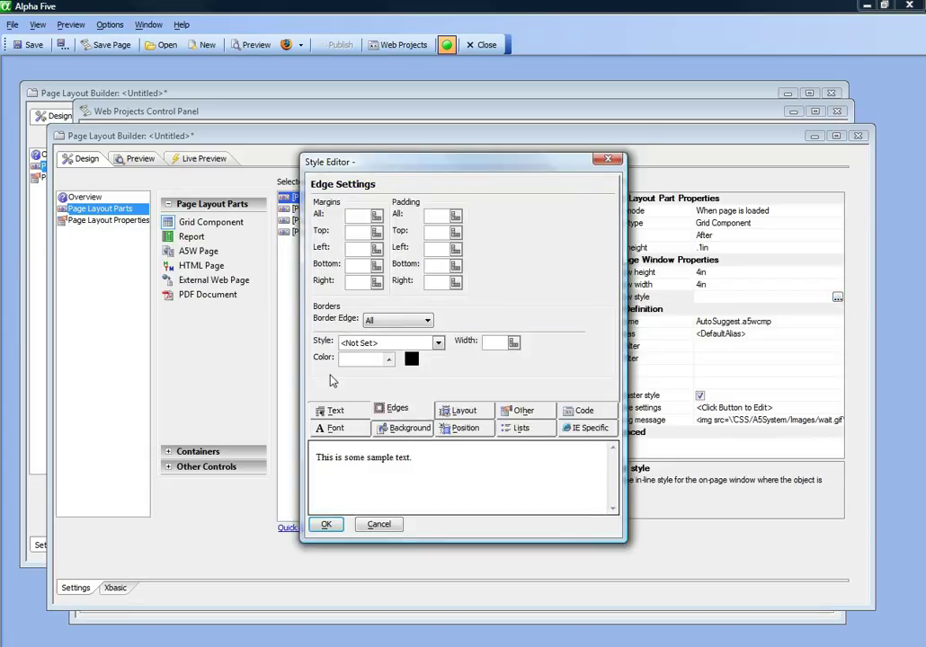
left_click(438, 342)
left_click(386, 365)
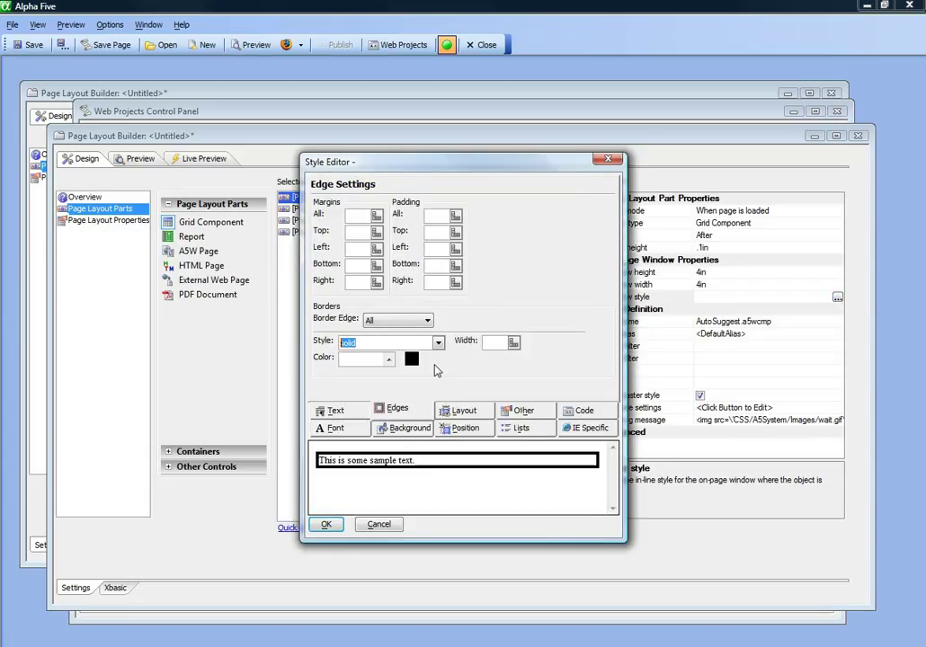
left_click(493, 343)
type("1")
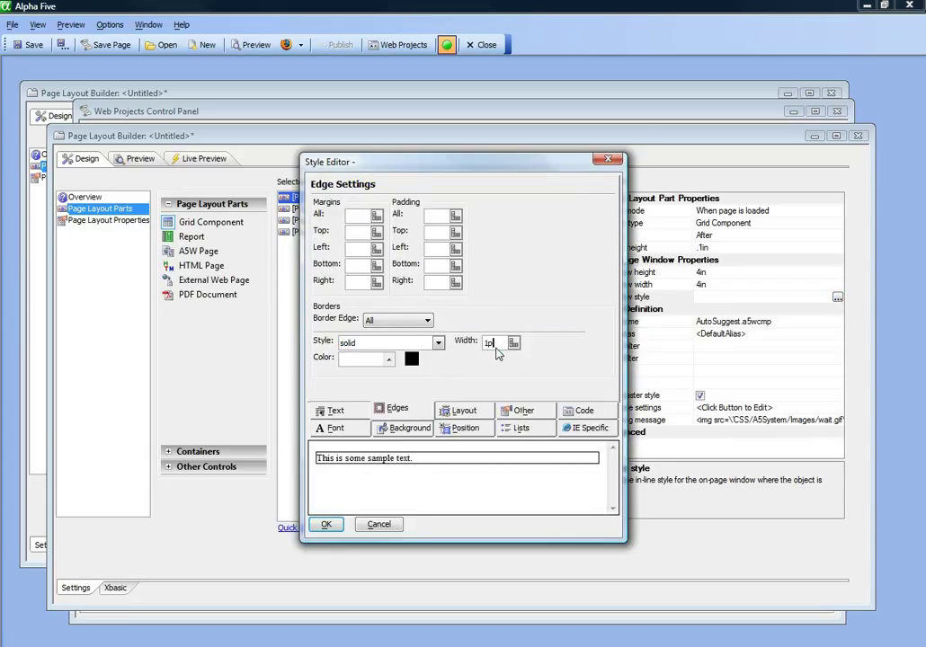
Step: Set the border color to the palette's Red (#ff0000) and apply the window style to the AutoSuggest part
left_click(389, 359)
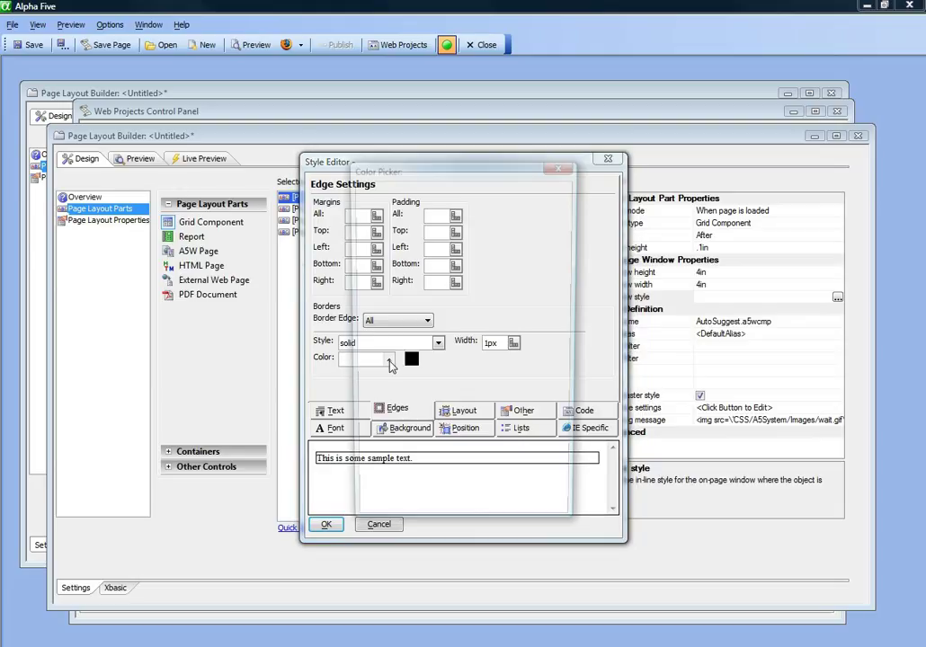
left_click(401, 336)
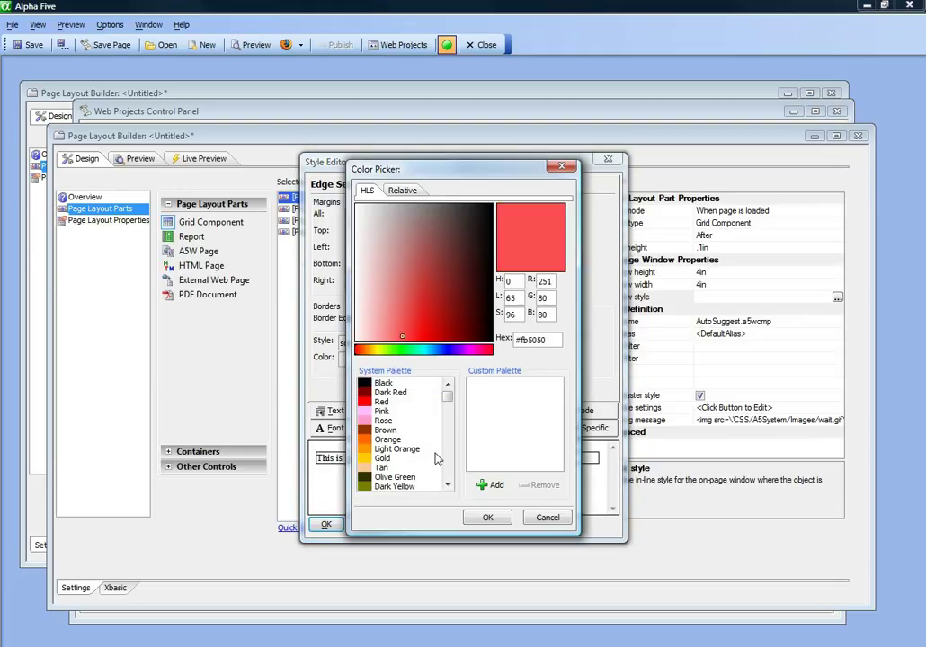
left_click(428, 325)
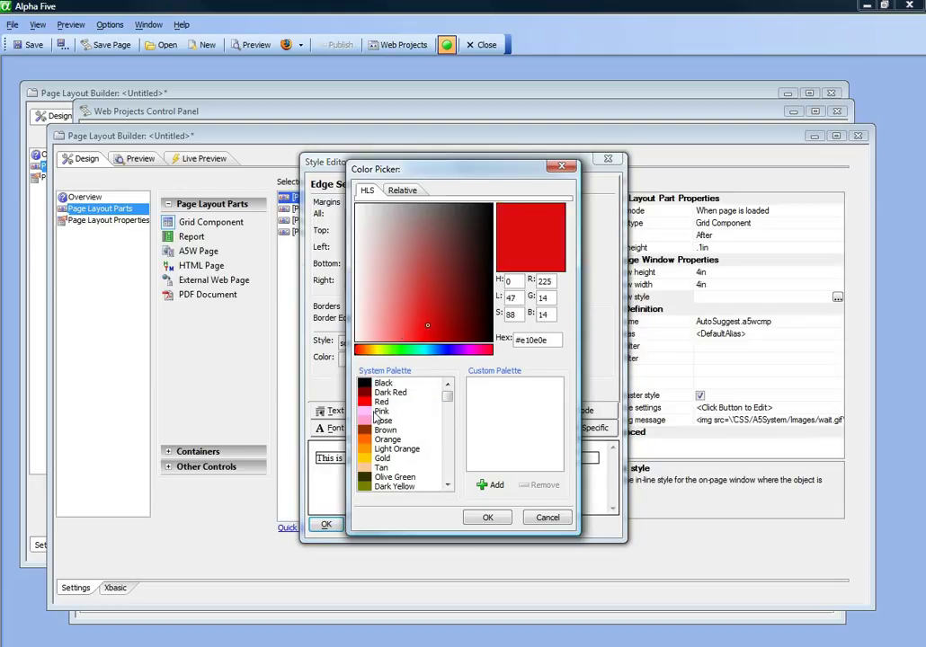
left_click(368, 402)
left_click(488, 518)
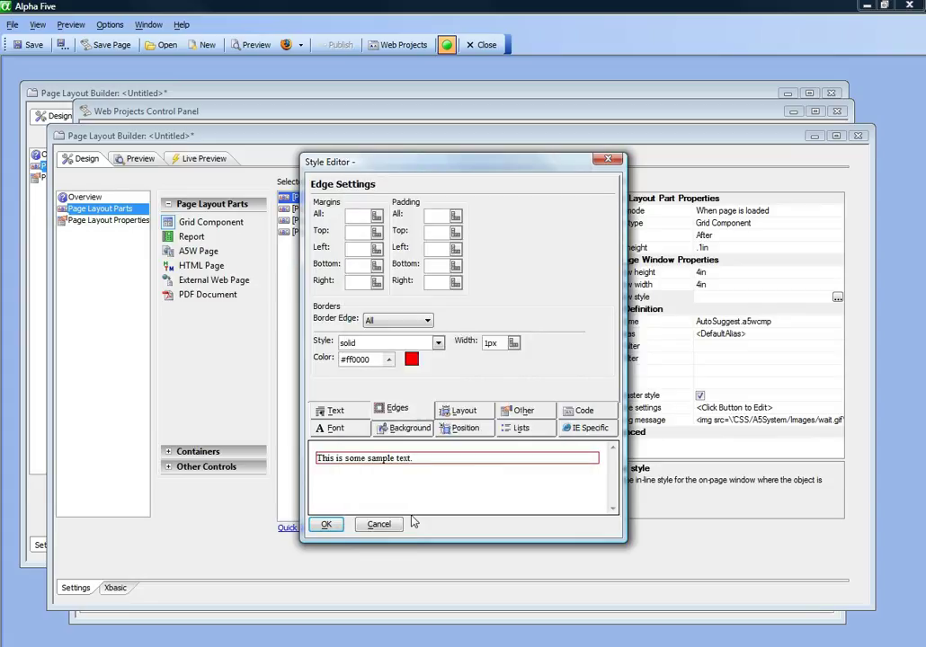
left_click(329, 524)
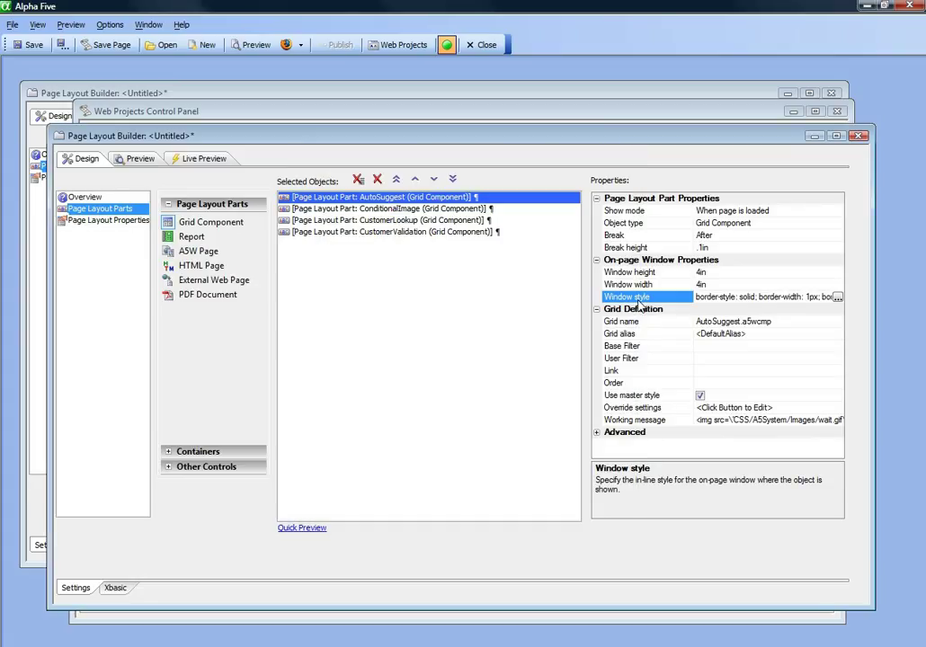
Step: Copy AutoSuggest's window style to the ConditionalImage part and set that part's window height and width to 4in
left_click(717, 302)
right_click(718, 302)
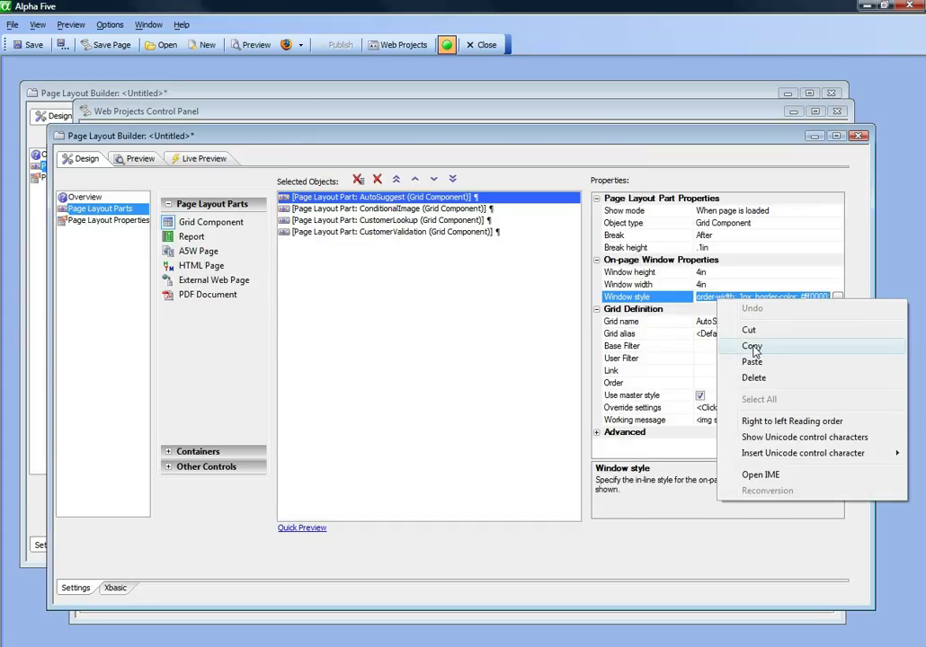
left_click(748, 347)
left_click(422, 210)
left_click(716, 272)
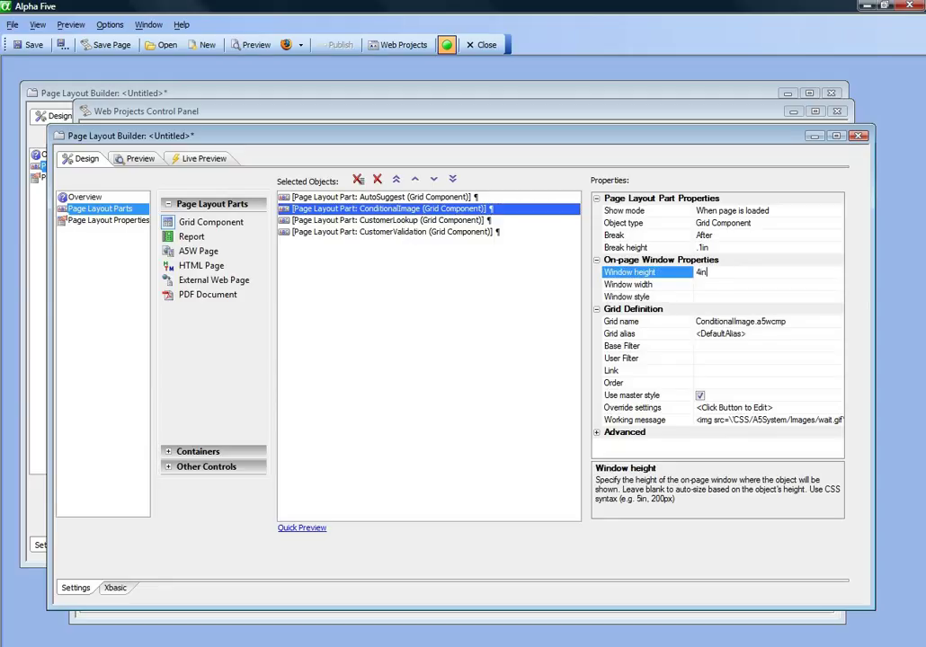
left_click(721, 284)
type("4in")
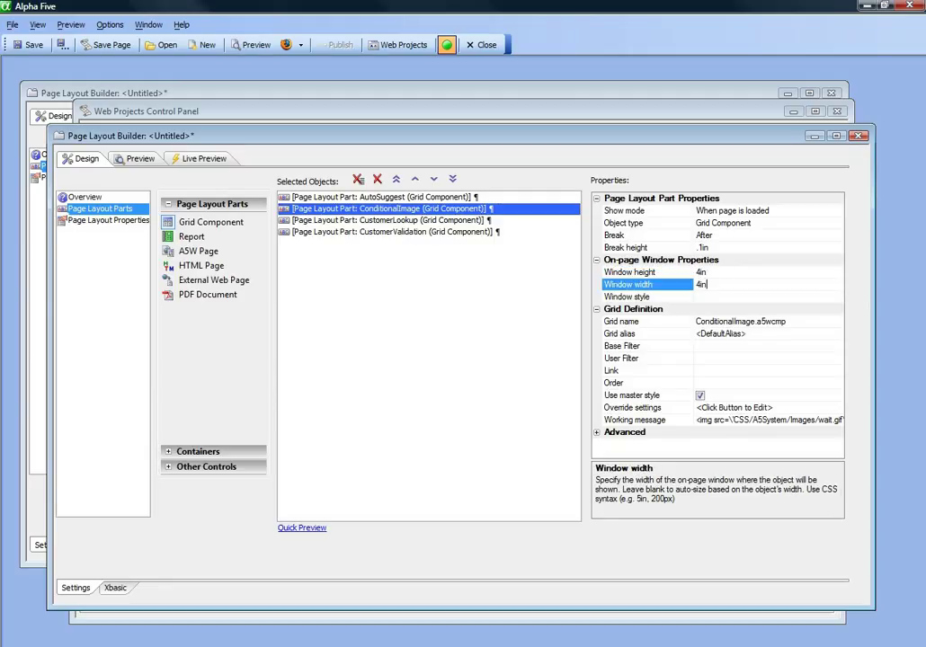
key("Return")
key("ctrl+v")
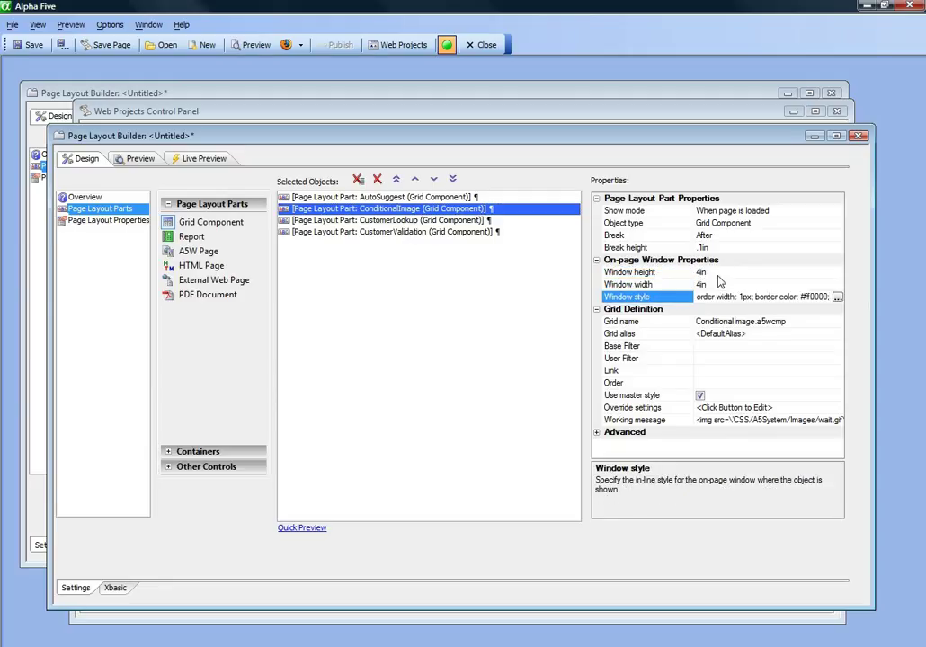
left_click(604, 281)
Step: Set the AutoSuggest part's Break property to None
left_click(438, 199)
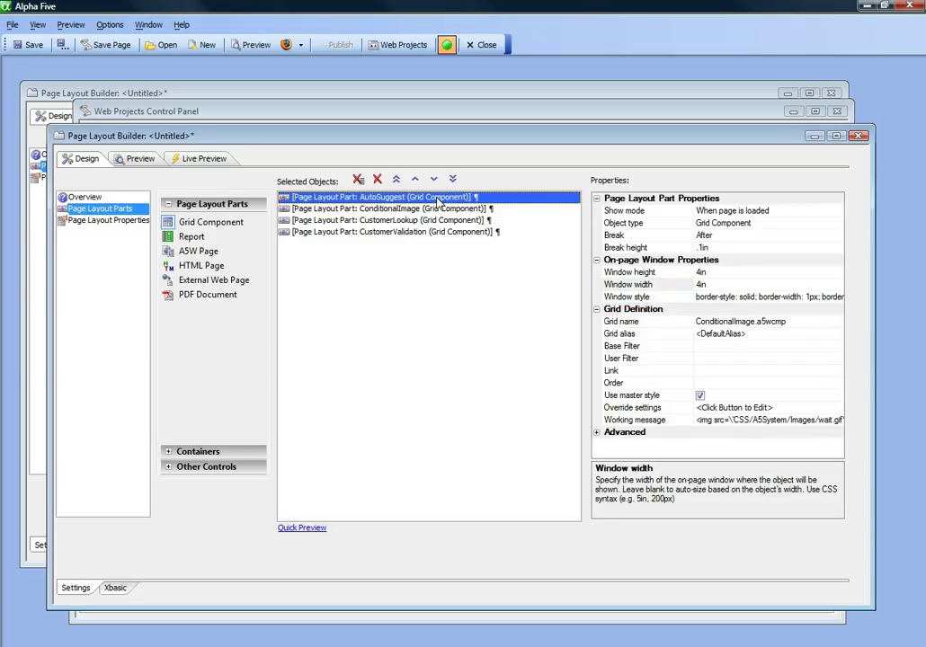
left_click(618, 238)
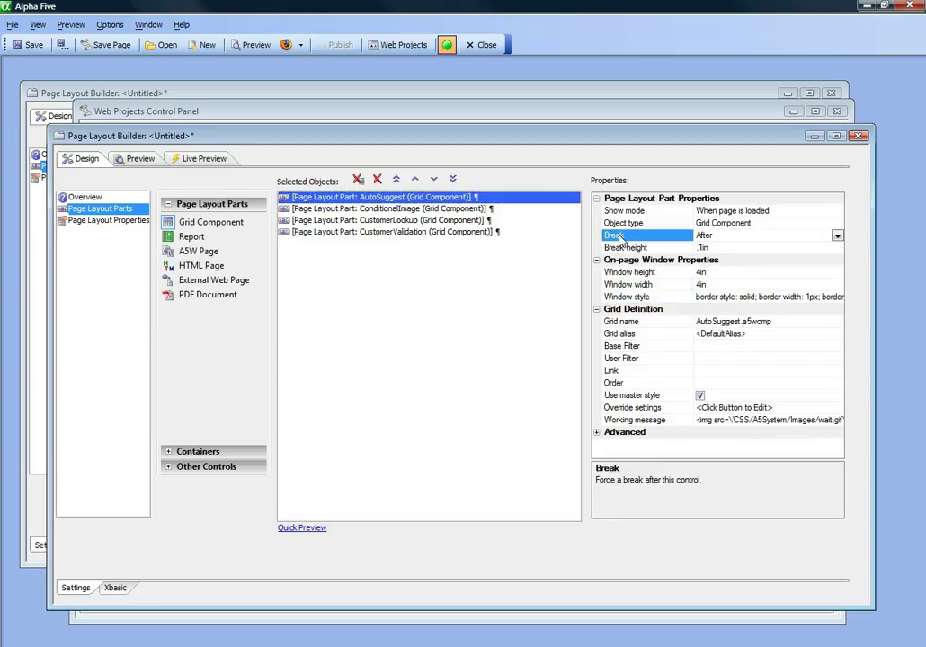
double_click(618, 237)
left_click(402, 208)
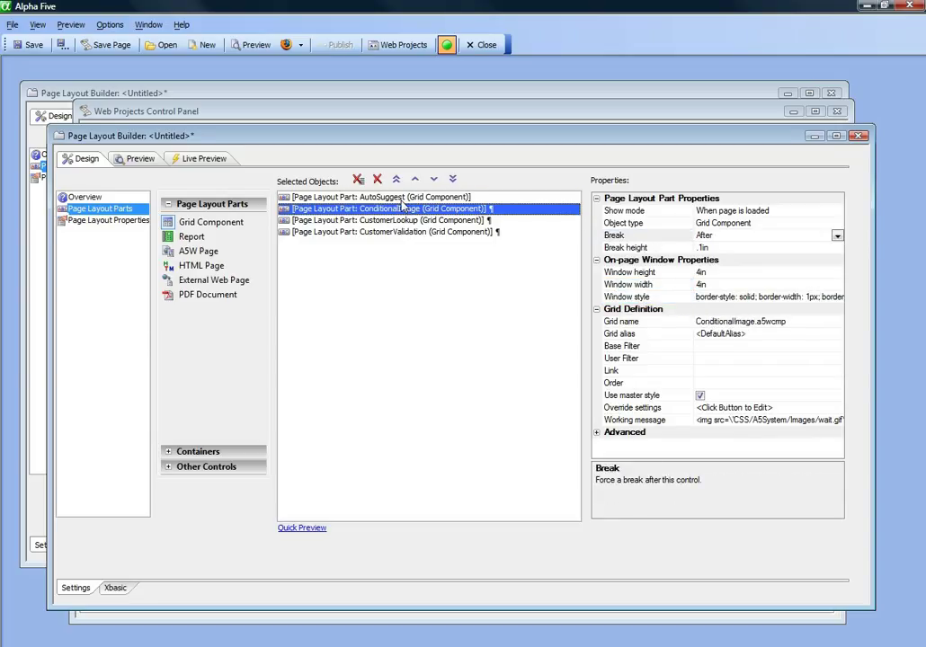
Step: Preview the page layout in Firefox and examine how the four grids are arranged
left_click(285, 46)
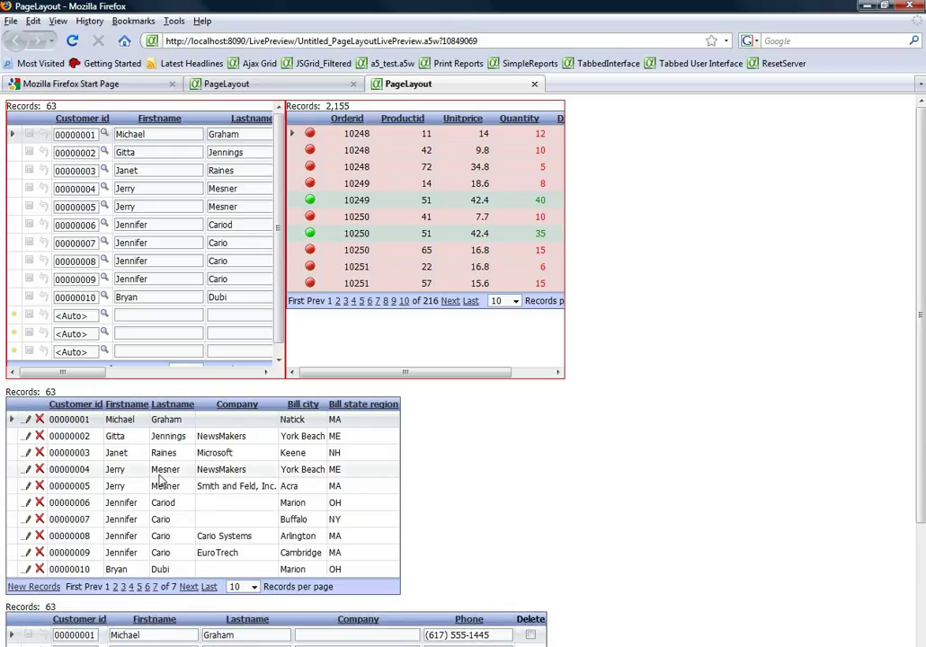
scroll(482, 430, "down", 2)
scroll(482, 431, "down", 3)
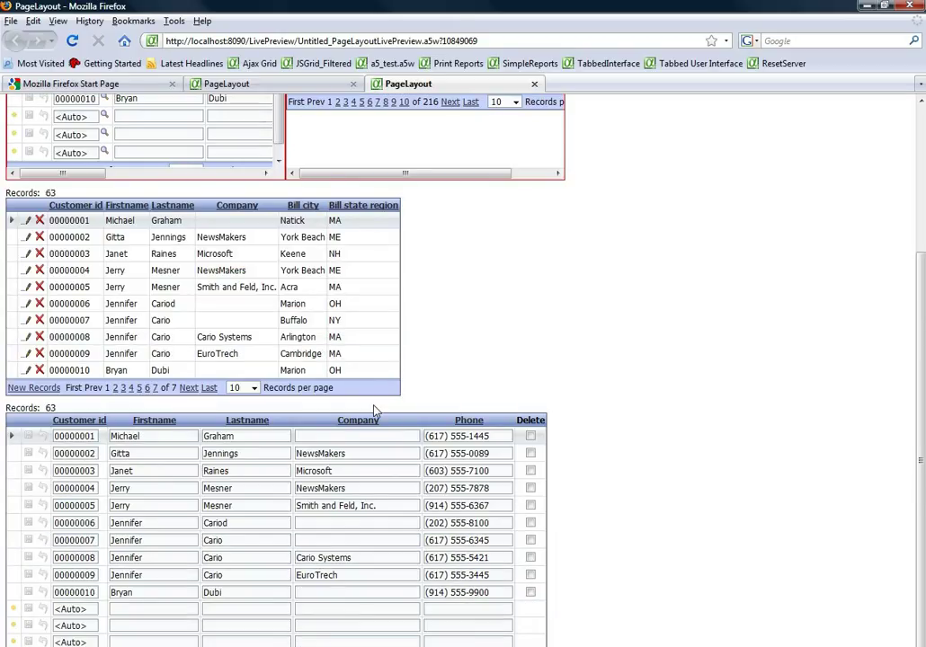
scroll(374, 411, "up", 5)
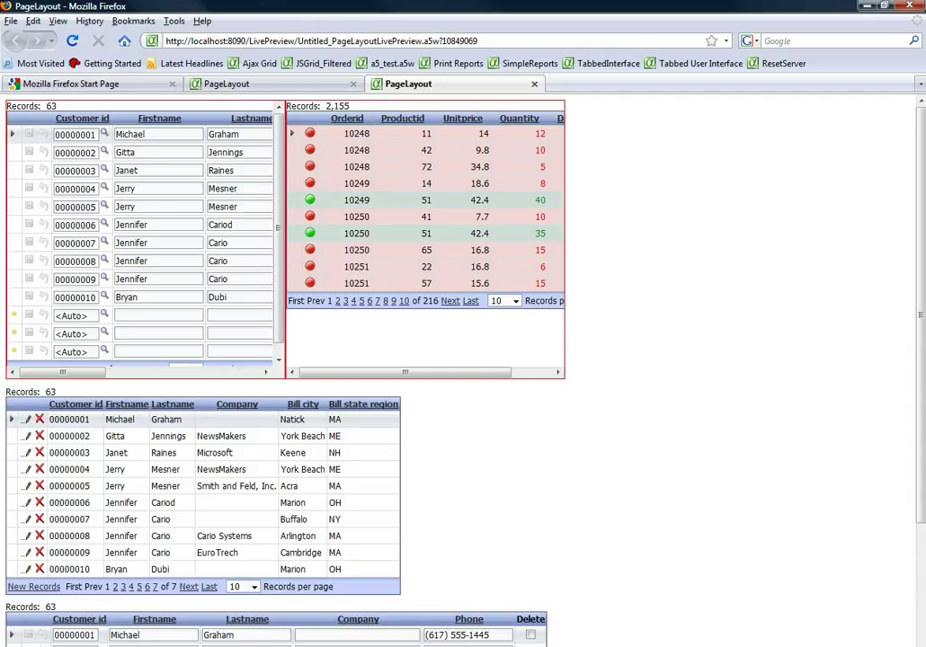
Step: Switch back to Alpha Five and insert a spacer after the AutoSuggest part, with its width set to .2in
key("alt+Tab")
left_click(377, 197)
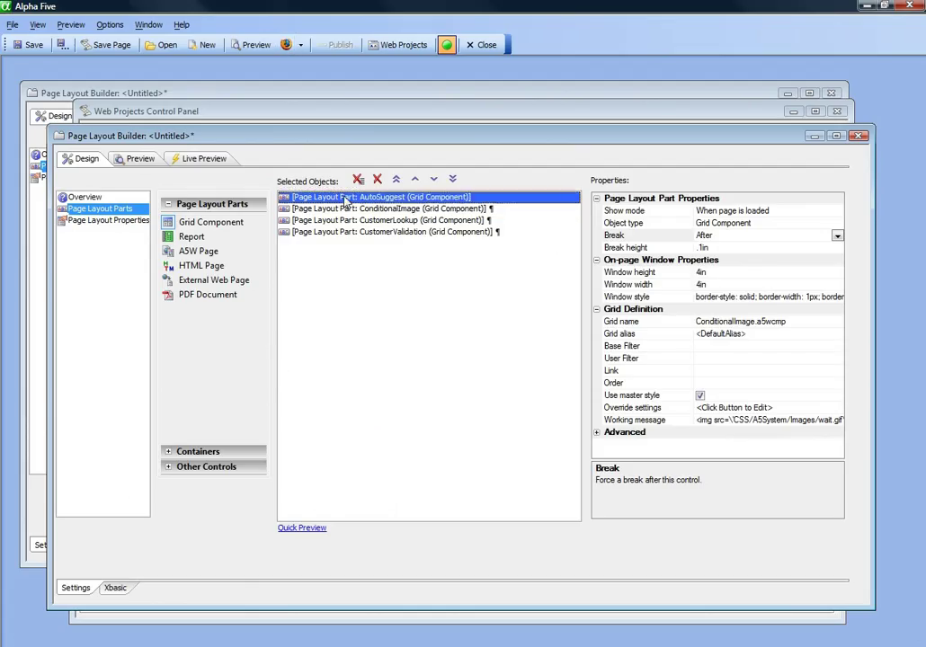
left_click(205, 467)
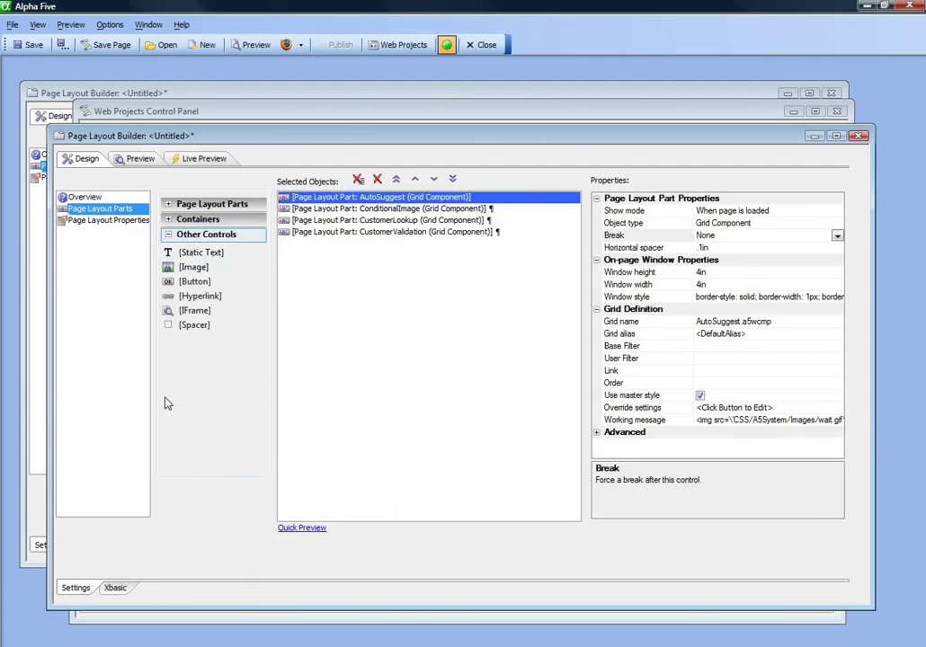
double_click(193, 325)
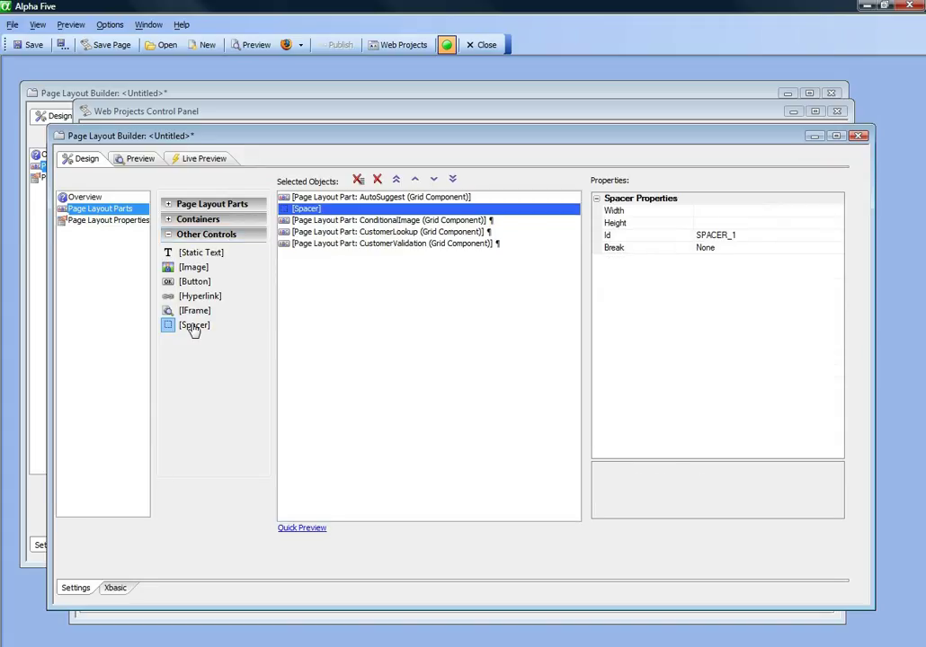
left_click(646, 210)
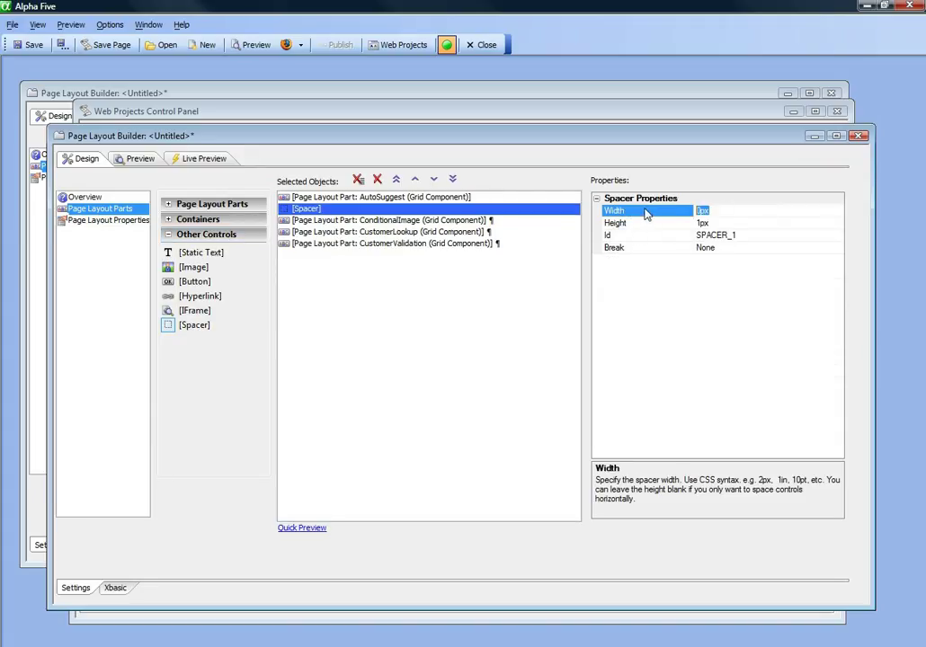
key("Tab")
type("2")
left_click(631, 223)
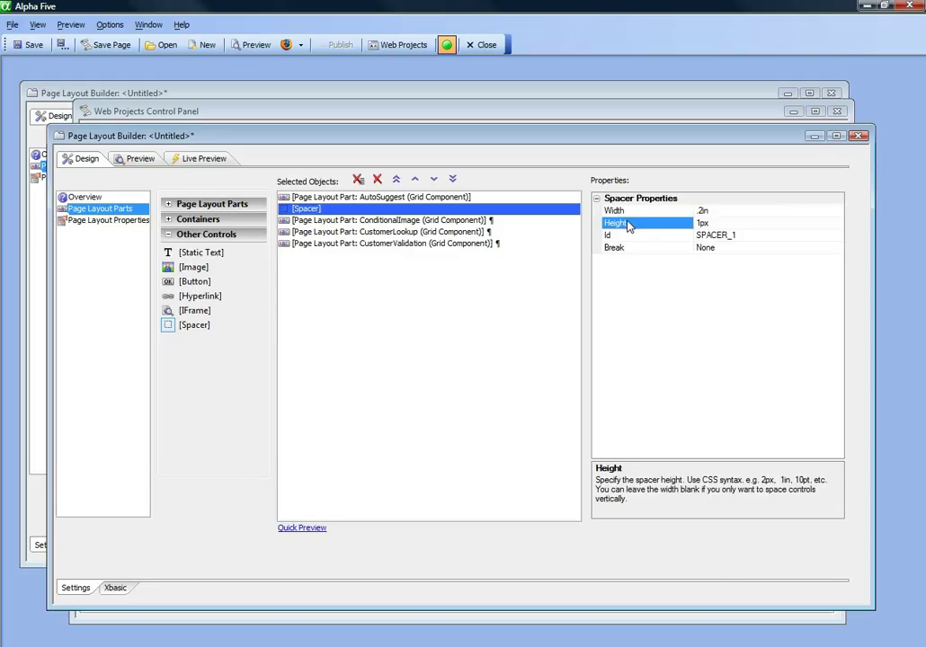
Step: Preview the layout in Firefox again and check the spacing between the two bordered grids
left_click(286, 45)
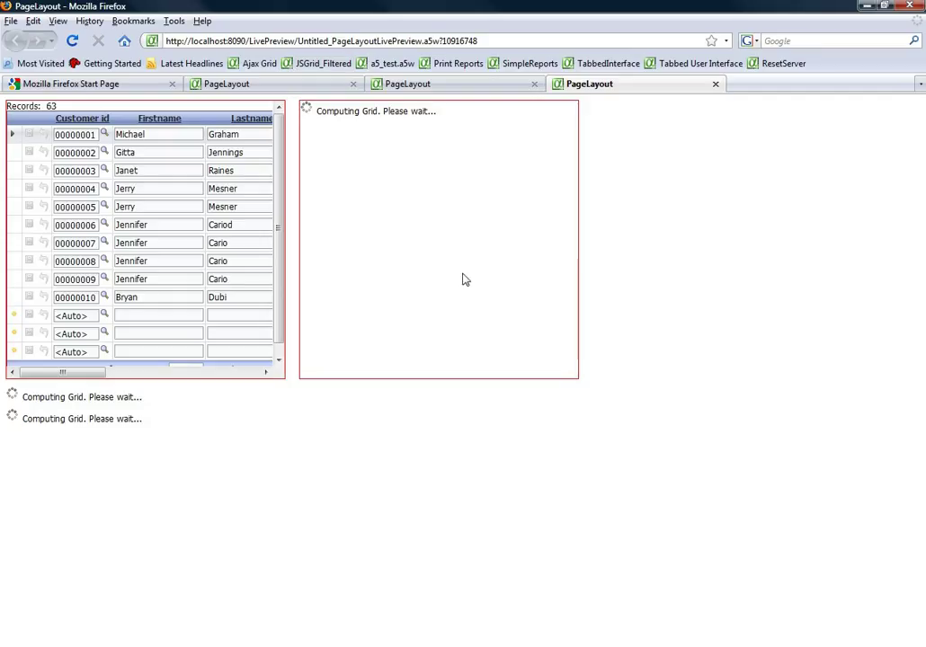
scroll(374, 454, "down", 4)
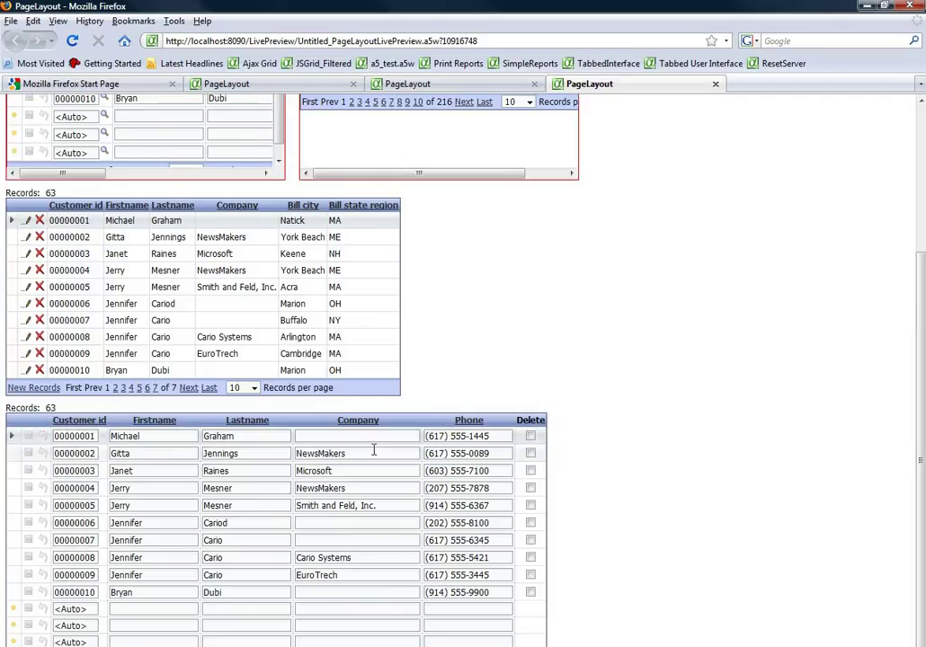
scroll(374, 450, "up", 1)
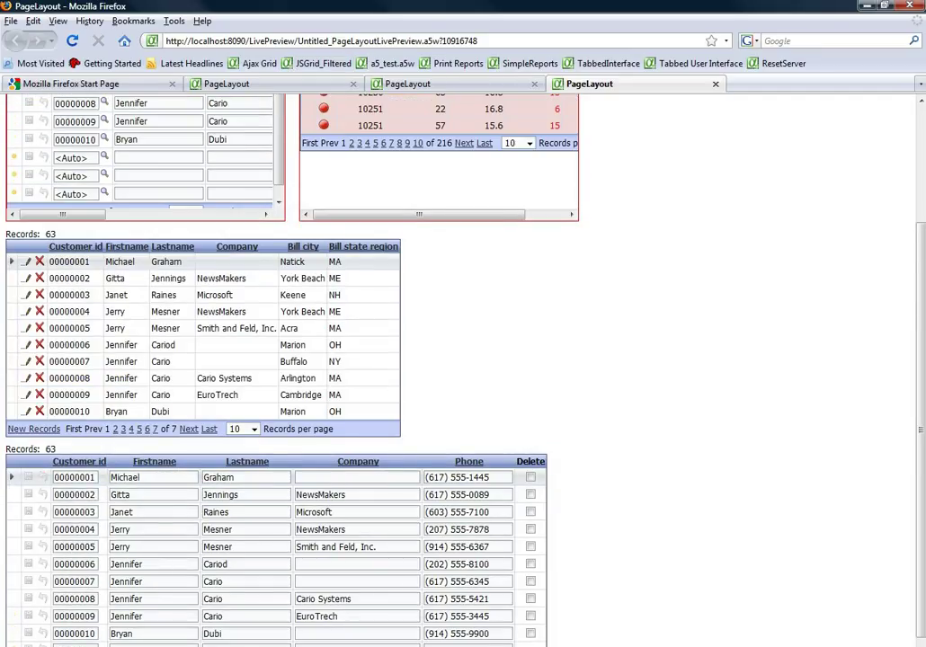
Step: Switch back to Alpha Five and set Show mode to When button is clicked for the AutoSuggest, ConditionalImage, CustomerLookup and CustomerValidation parts
mouse_move(407, 645)
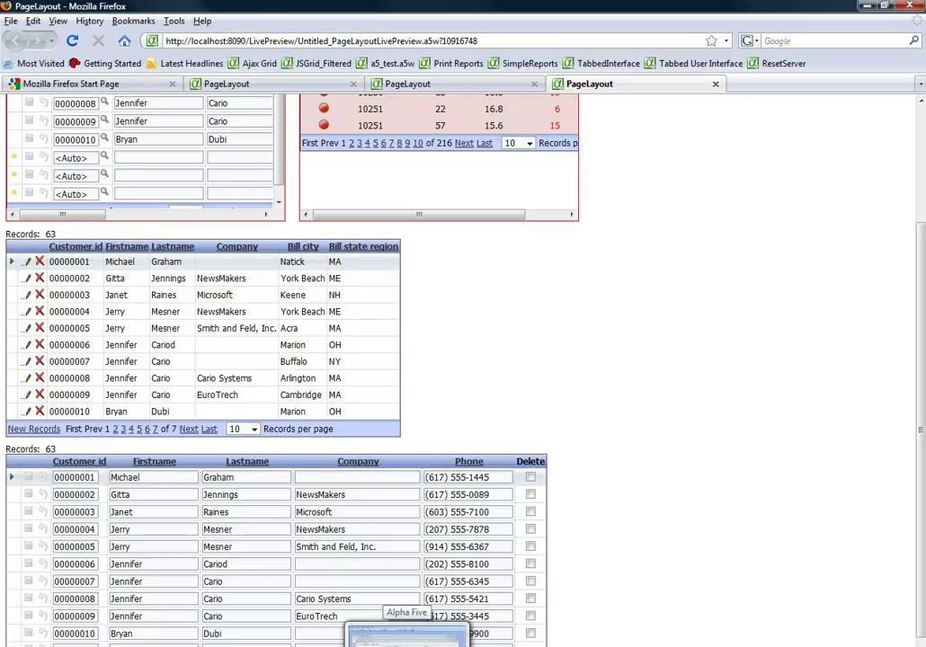
left_click(407, 635)
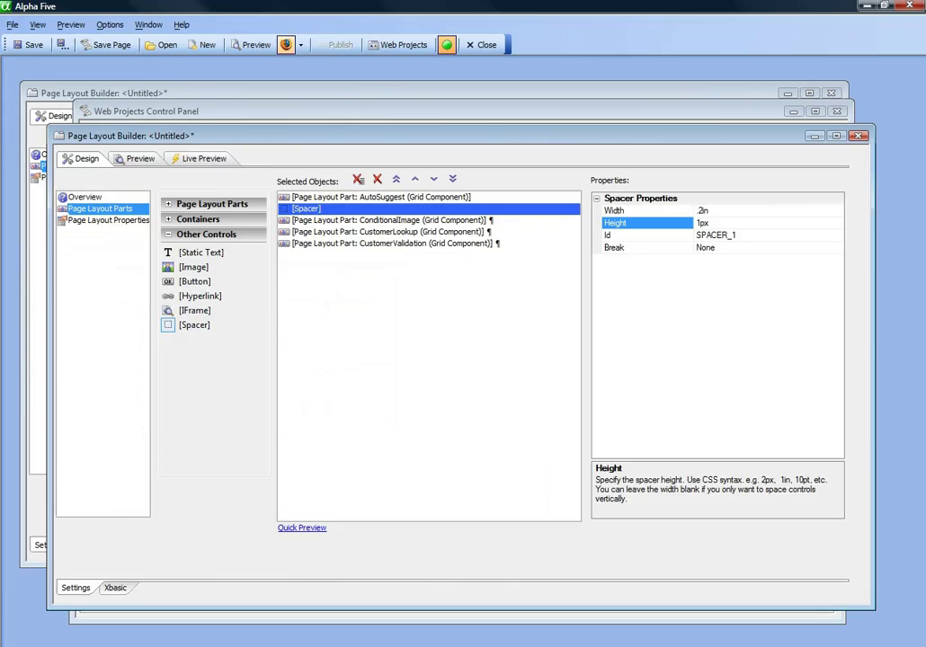
left_click(358, 197)
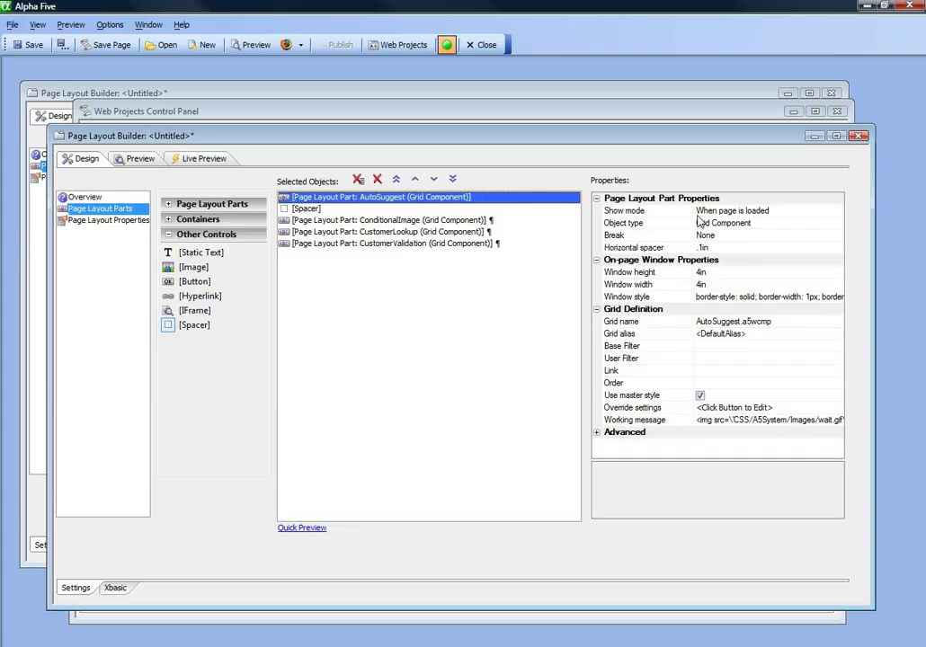
double_click(640, 213)
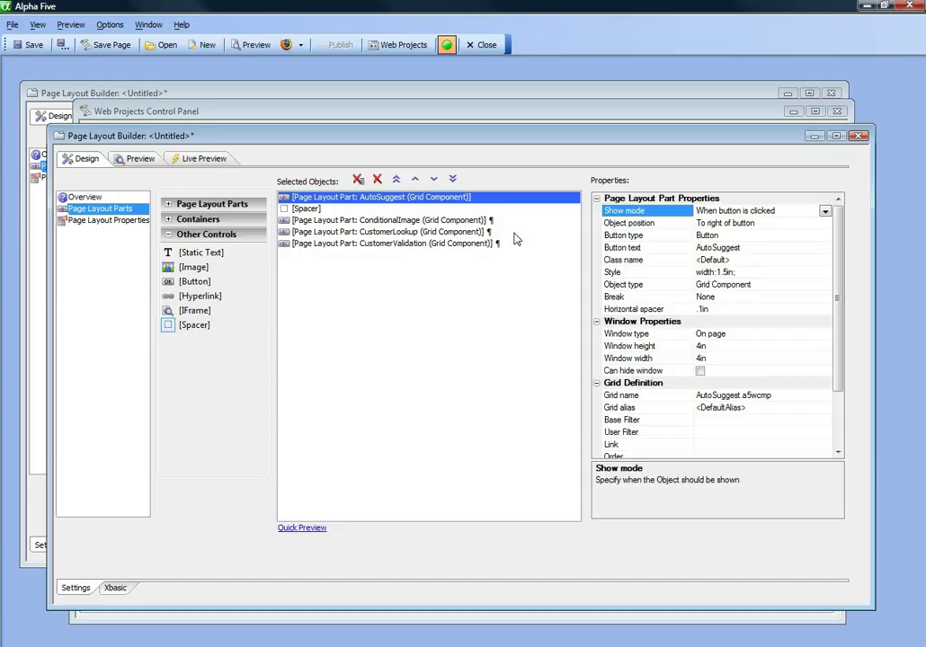
left_click(307, 221)
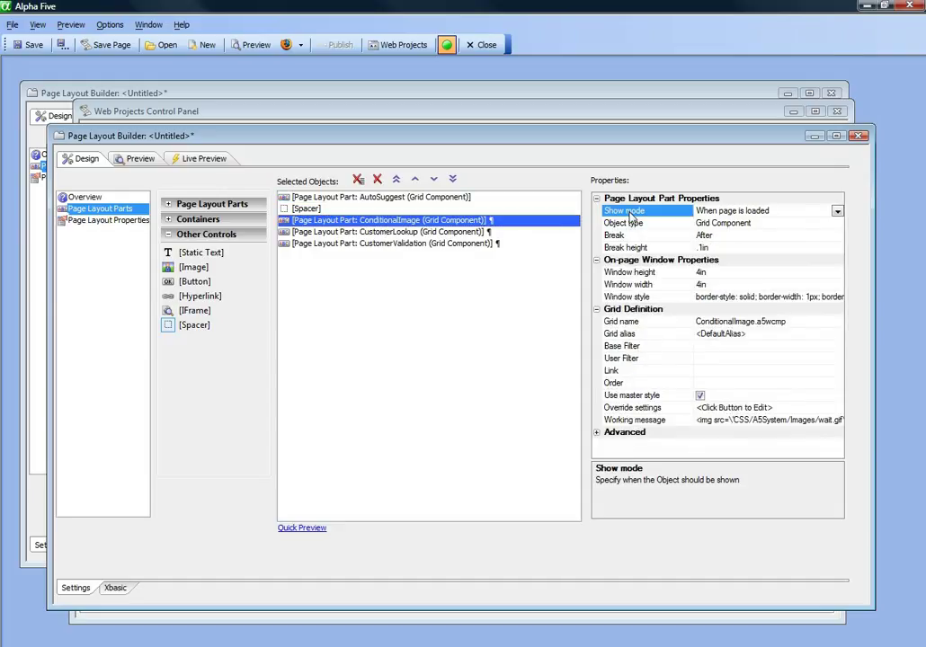
left_click(415, 233)
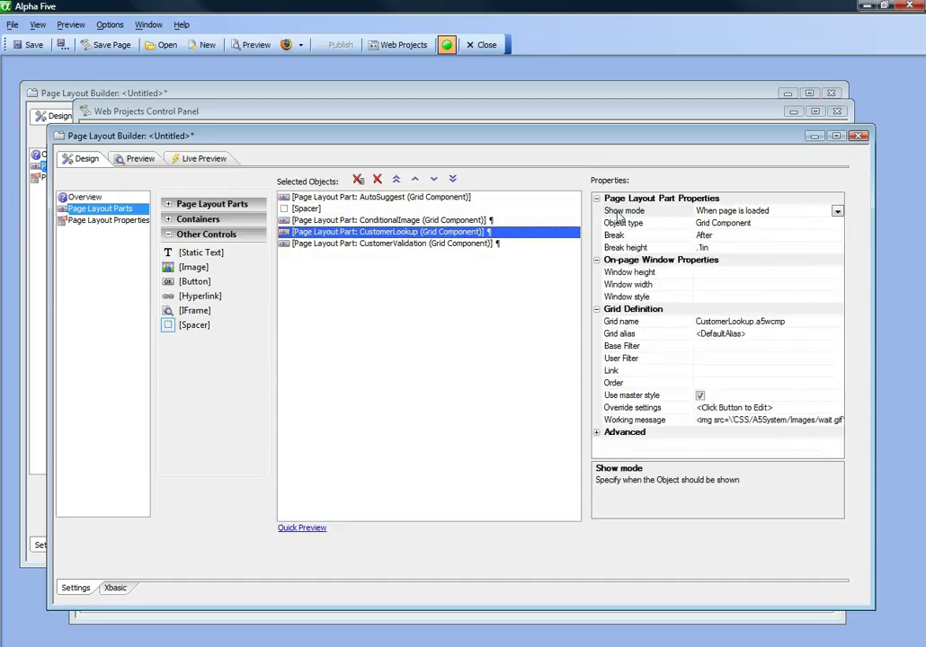
left_click(478, 245)
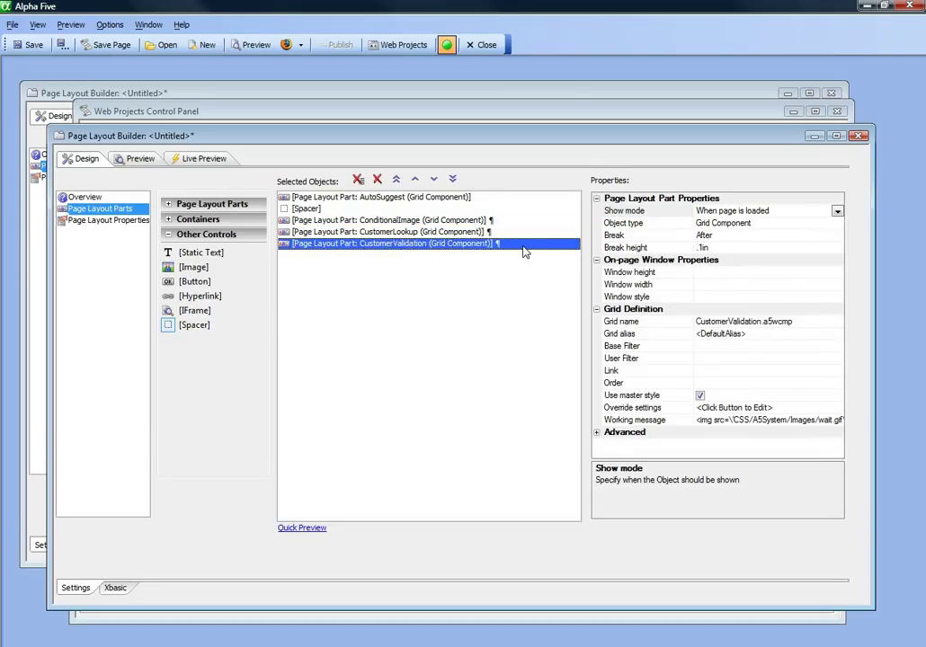
double_click(627, 212)
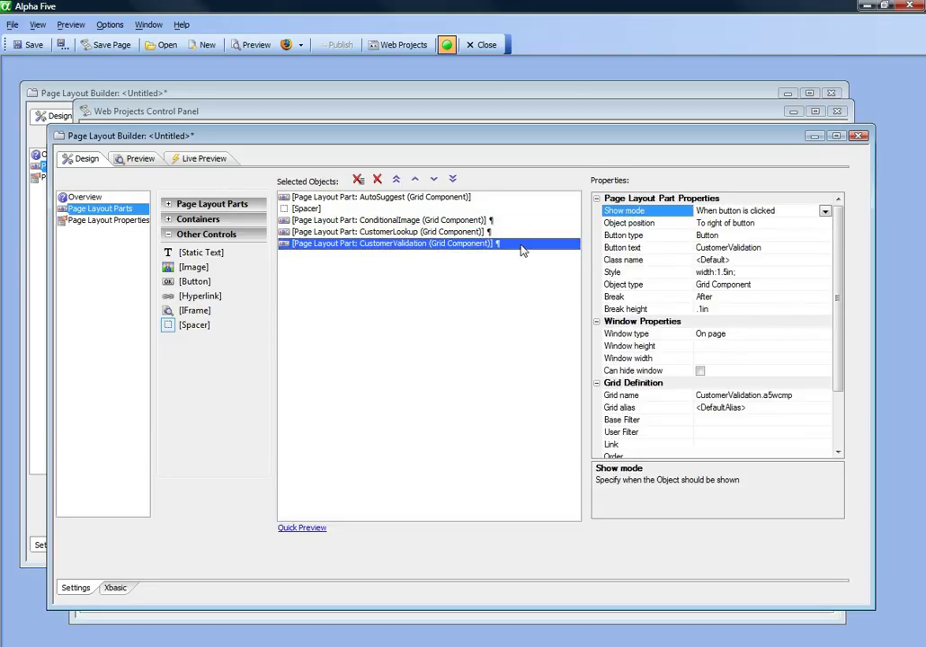
Step: Preview the page layout in Firefox and show the AutoSuggest, ConditionalImage and CustomerLookup grids through their buttons
left_click(258, 45)
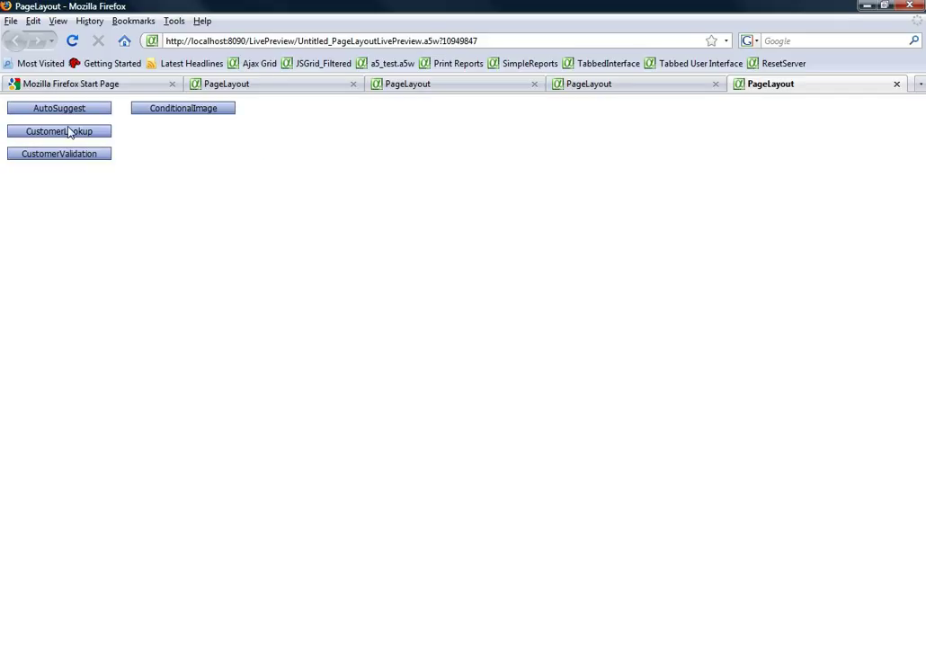
left_click(88, 109)
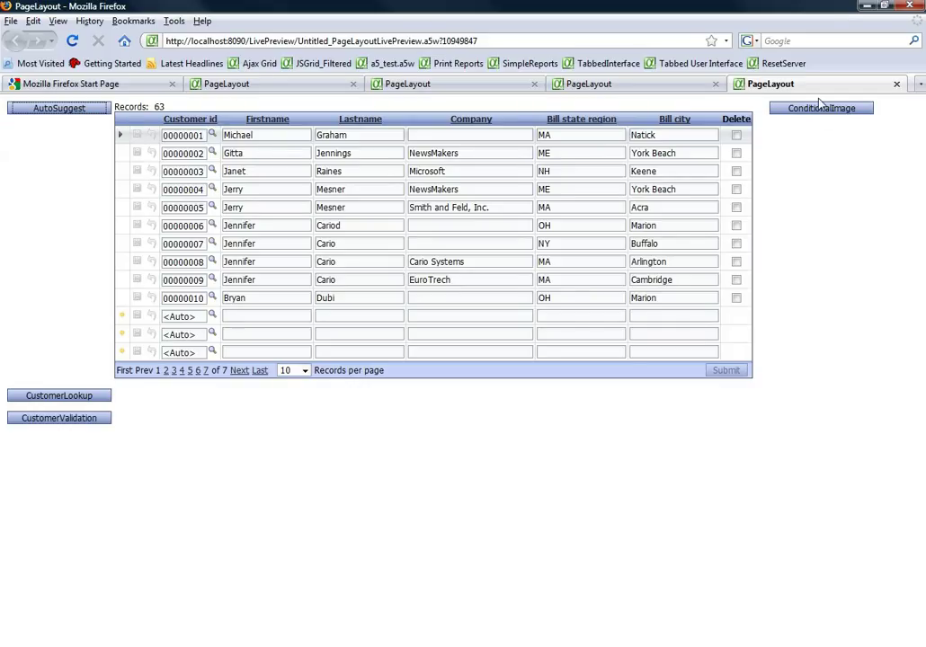
left_click(821, 108)
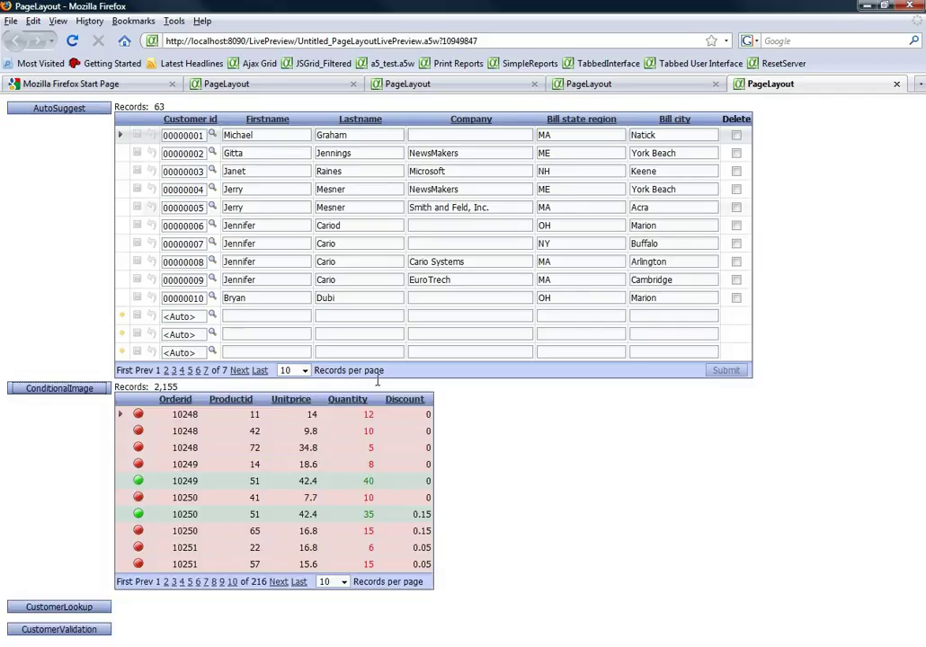
left_click(43, 608)
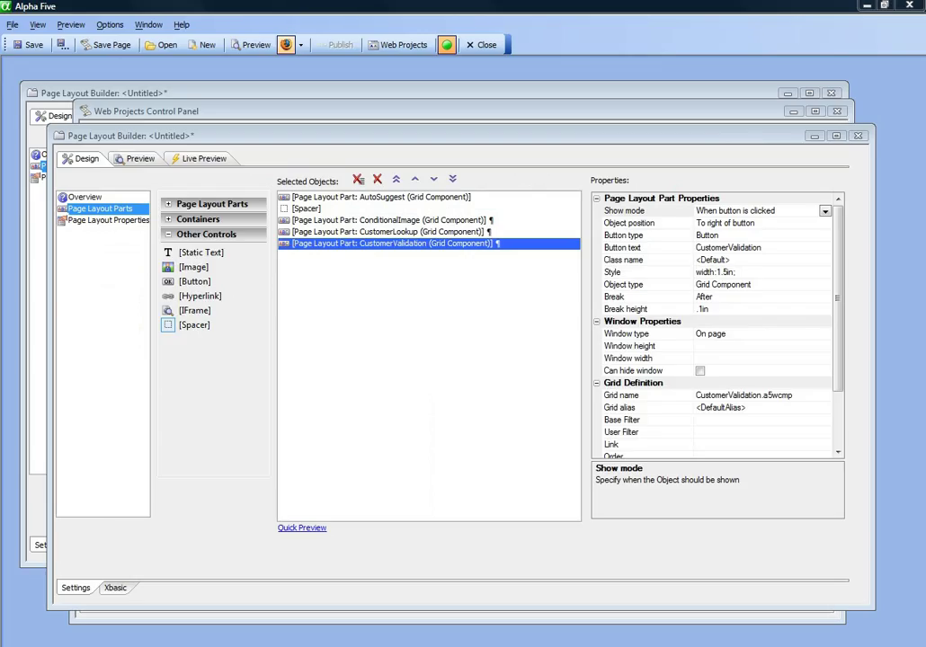
Step: Switch back to Alpha Five and set Window type to Popup-modal for the AutoSuggest and ConditionalImage parts
left_click(490, 197)
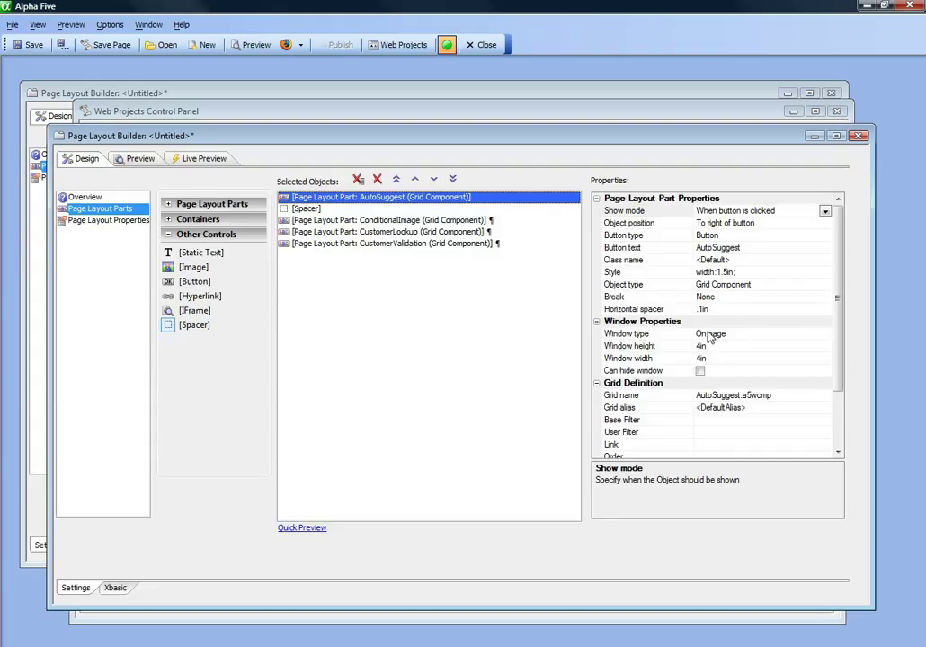
left_click(664, 336)
double_click(664, 336)
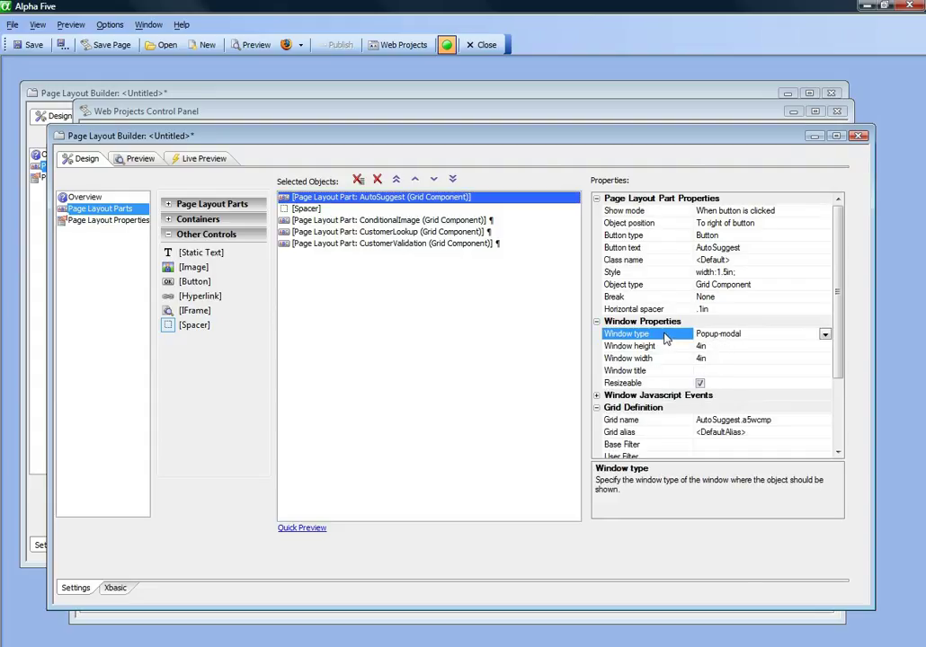
left_click(414, 220)
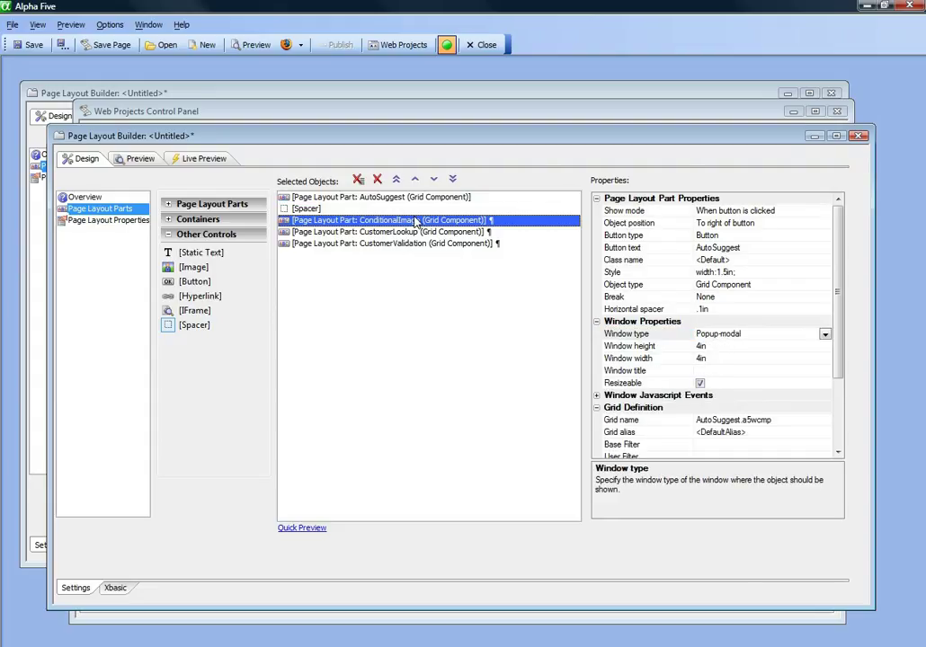
double_click(644, 338)
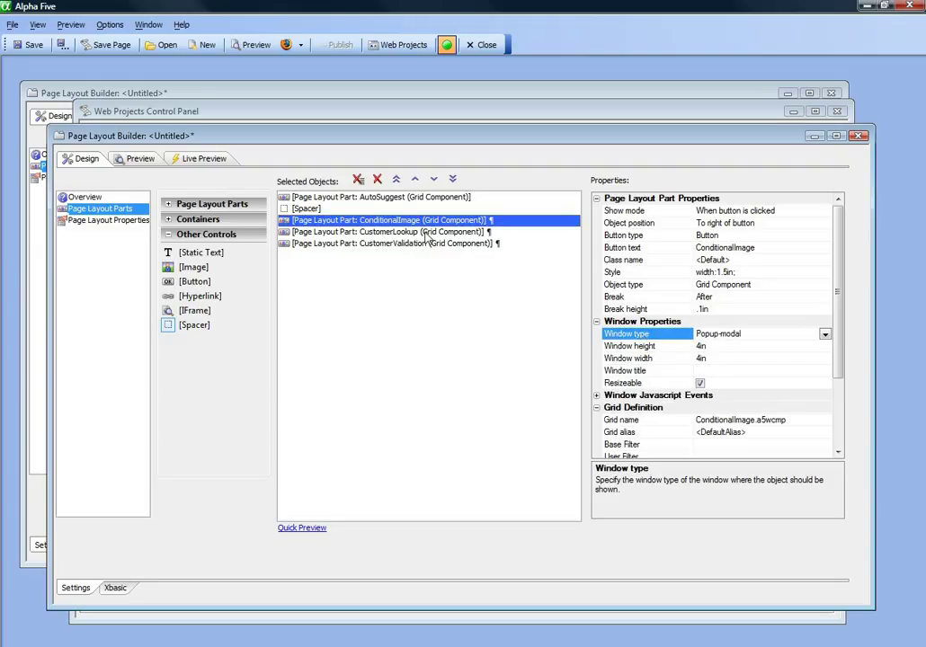
left_click(378, 197)
left_click(419, 220)
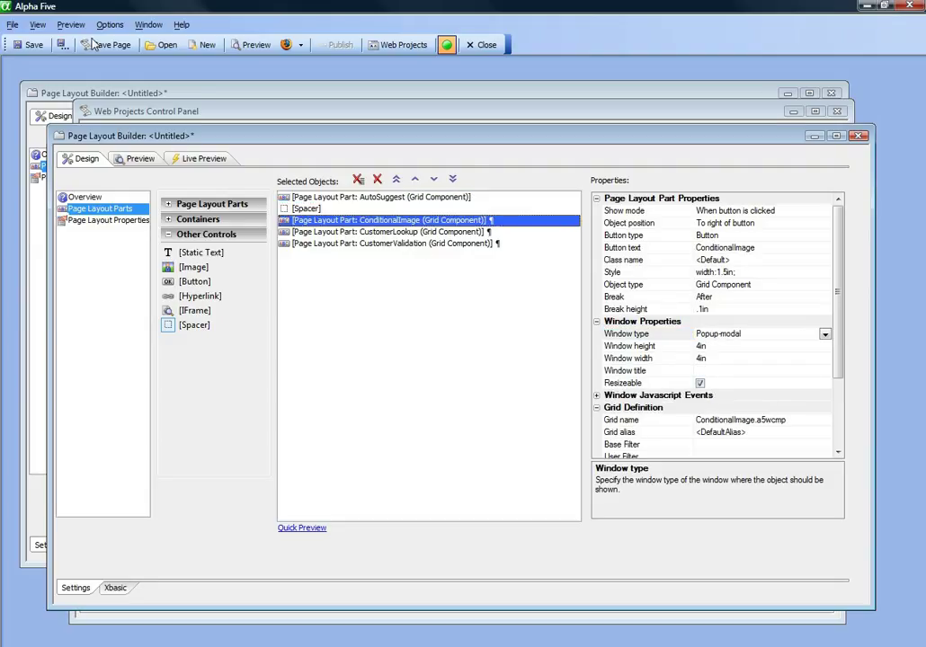
Step: Preview the layout in Firefox, and open and close the AutoSuggest and ConditionalImage pop-up windows to check their size
left_click(285, 44)
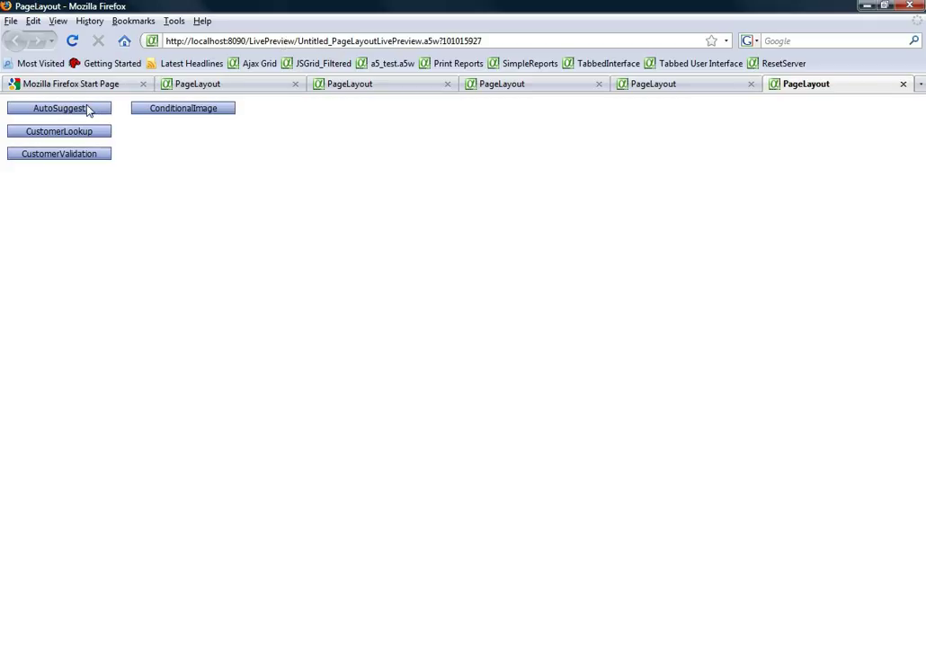
left_click(88, 108)
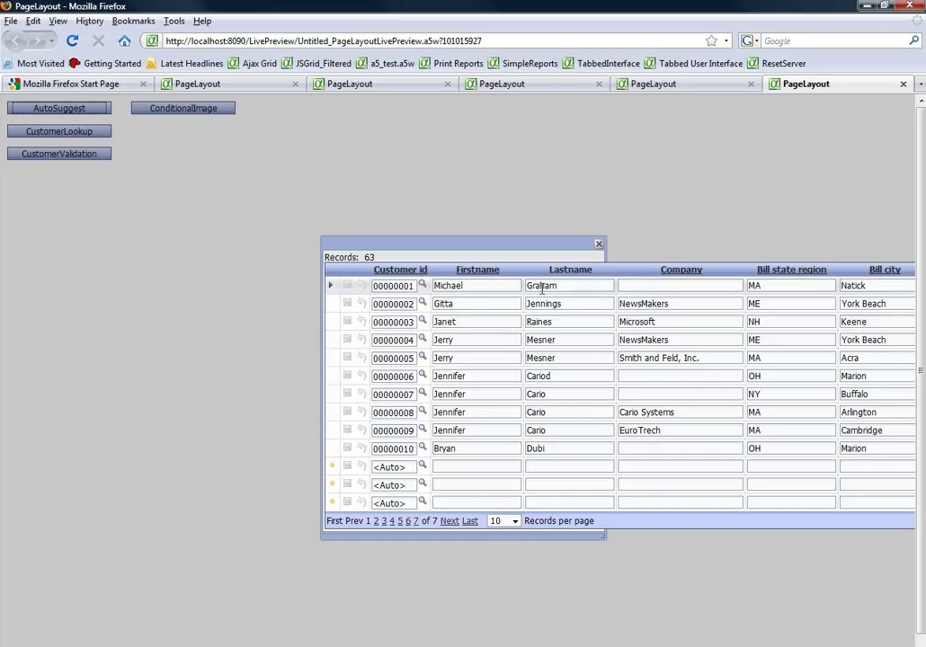
left_click(599, 244)
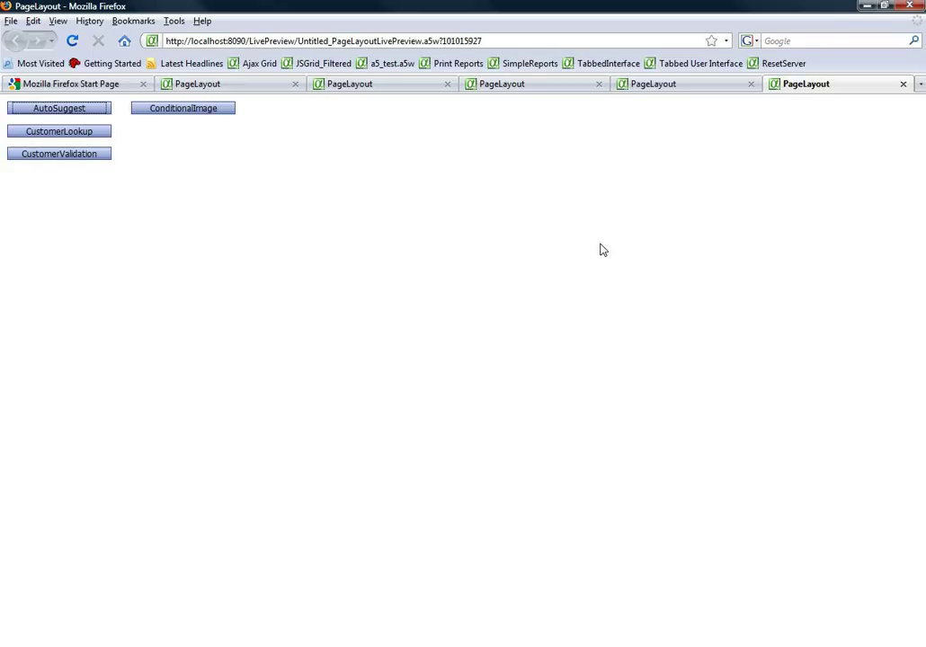
left_click(184, 109)
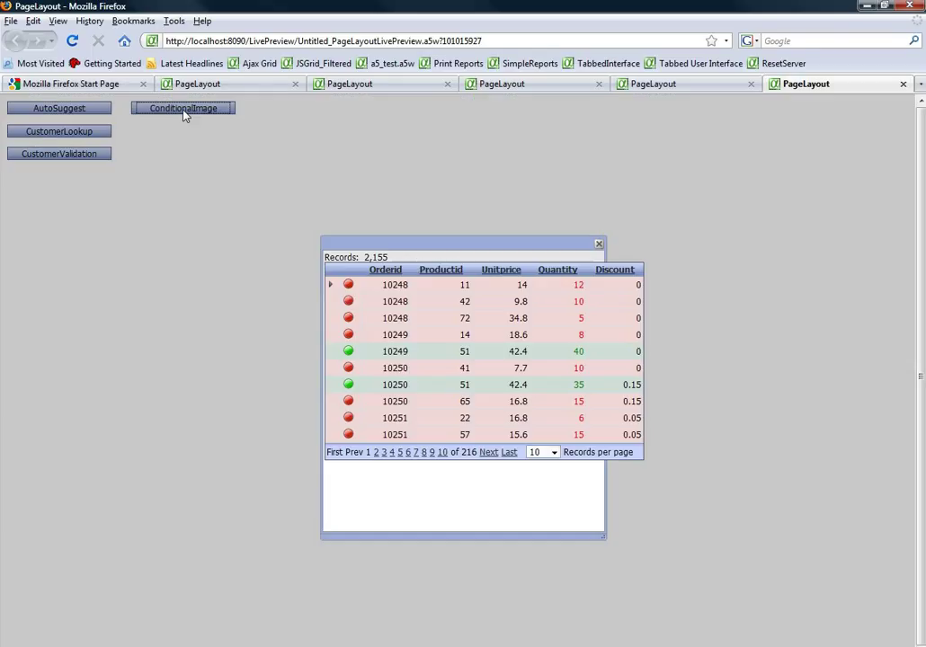
left_click(599, 245)
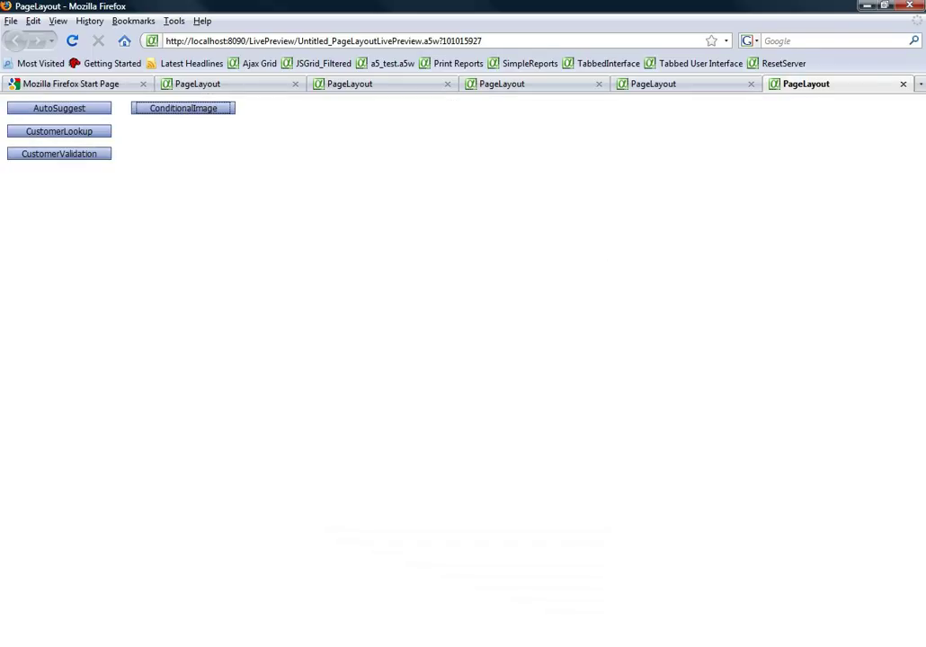
Step: Switch back to Alpha Five and clear the window height and window width of the AutoSuggest and ConditionalImage parts
key("alt+Tab")
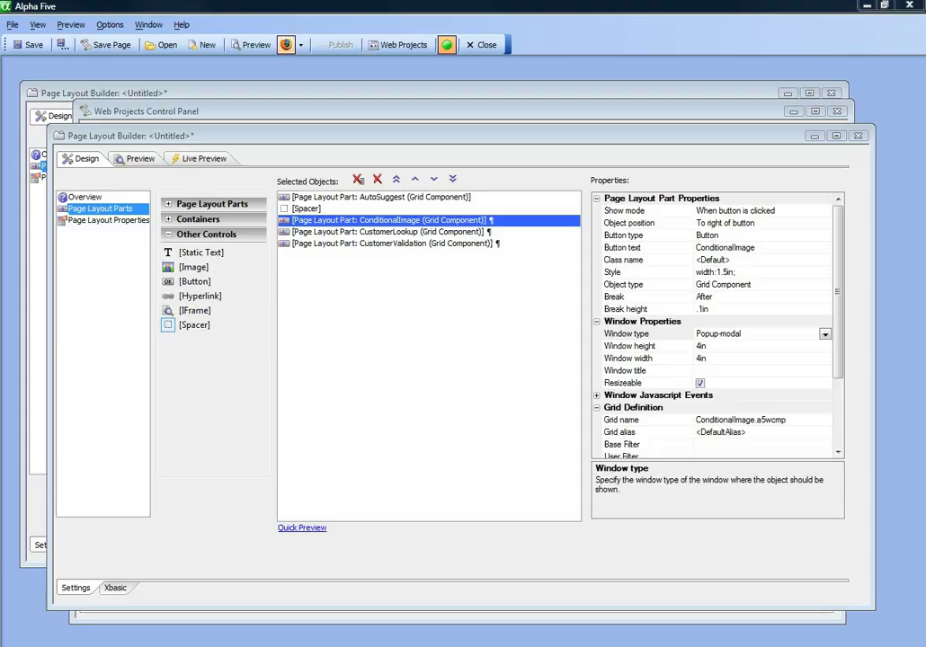
left_click(333, 196)
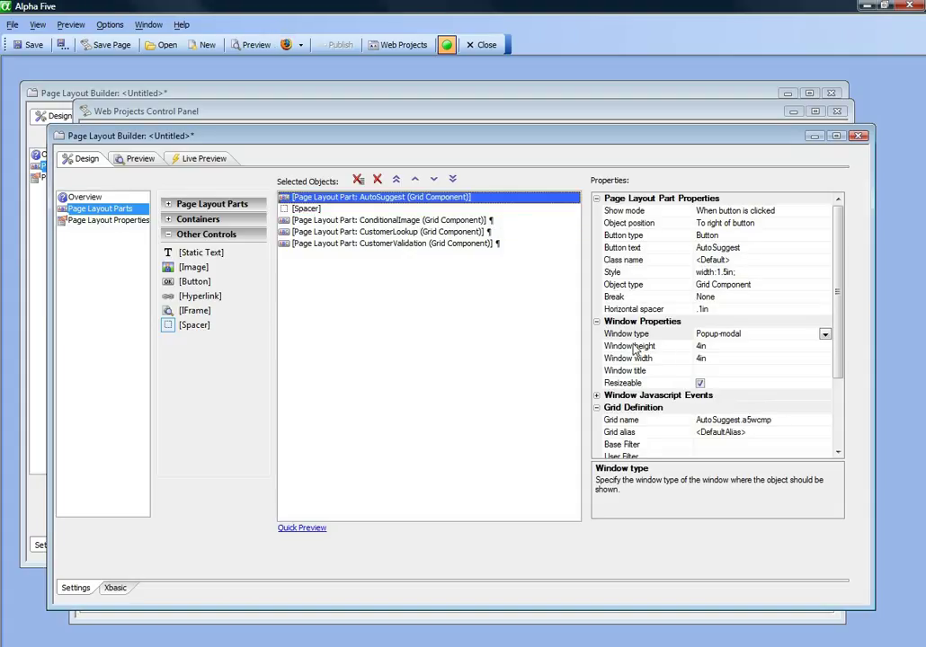
left_click(633, 347)
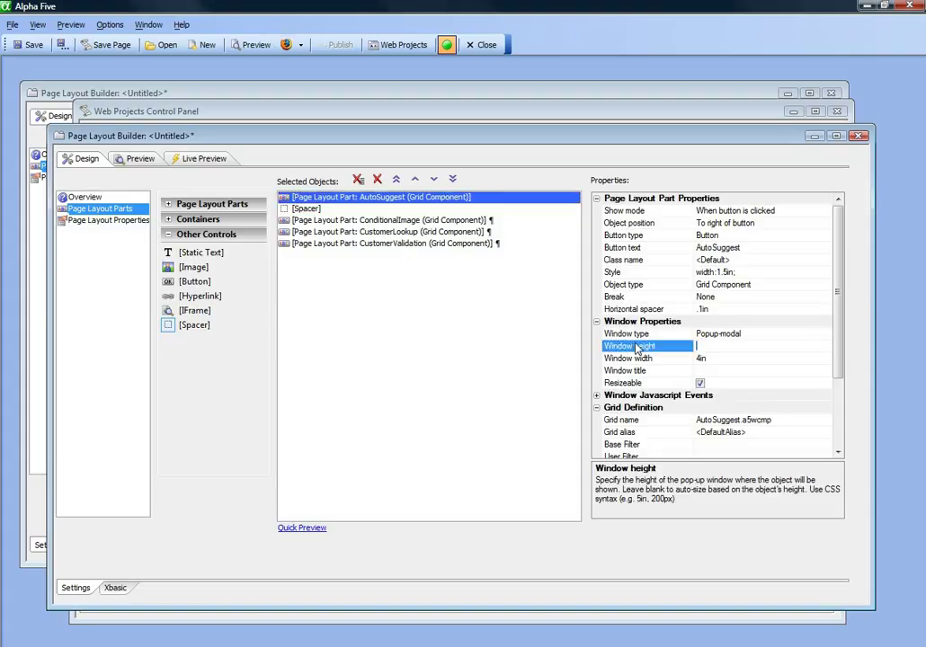
left_click(632, 359)
key("BackSpace")
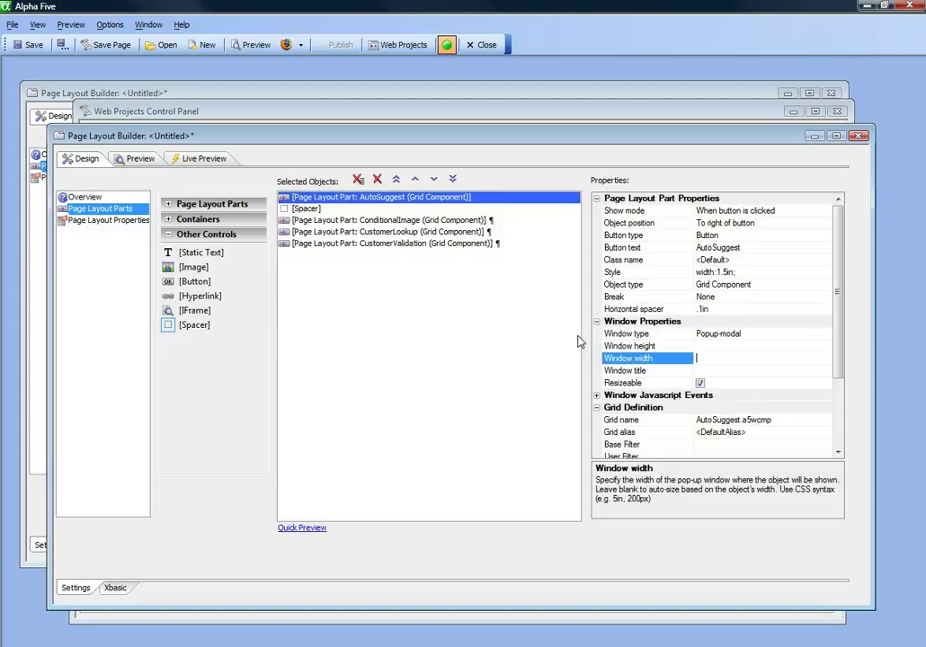
left_click(418, 220)
left_click(647, 347)
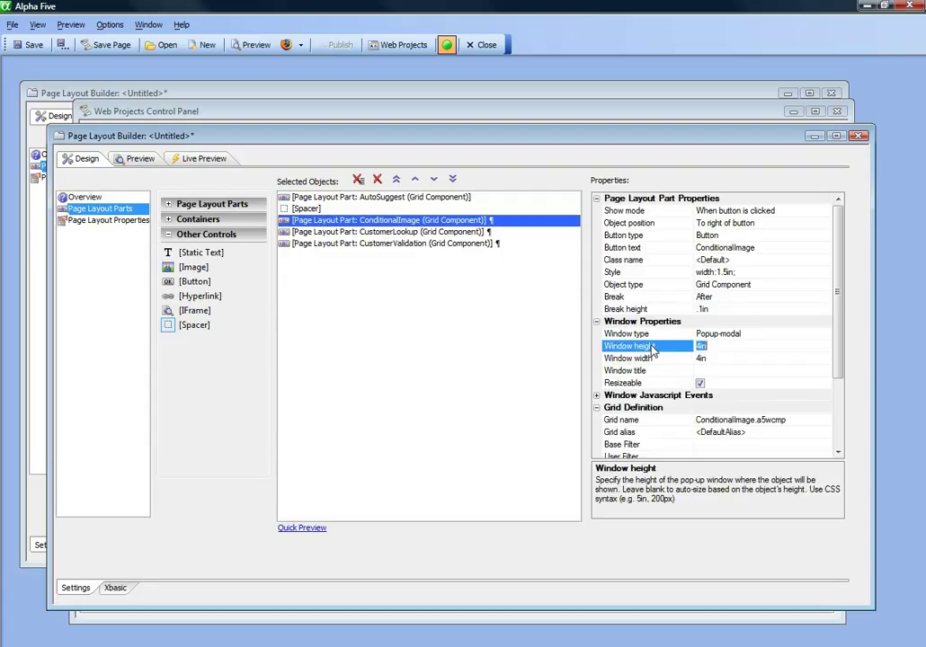
key("BackSpace")
left_click(649, 358)
left_click(652, 360)
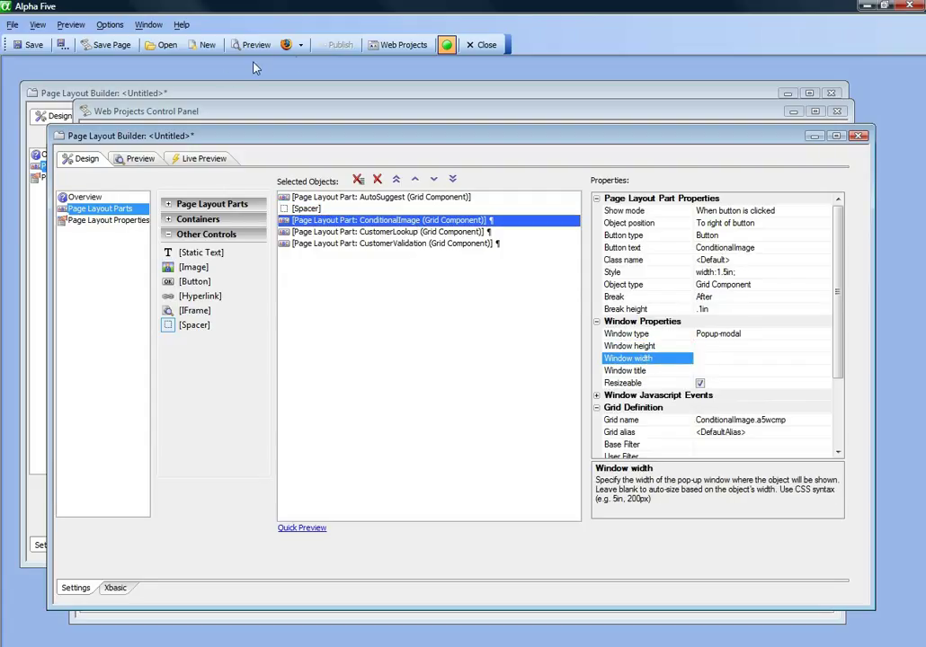
Step: Preview the layout in Firefox again, check how the AutoSuggest pop-up window fits its grid, and close it
left_click(287, 45)
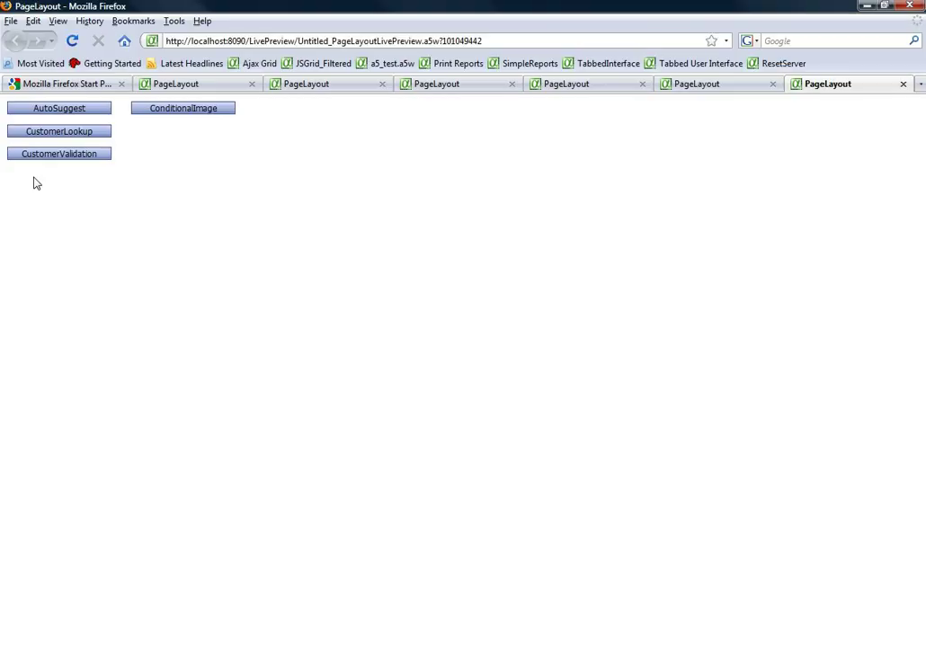
left_click(90, 110)
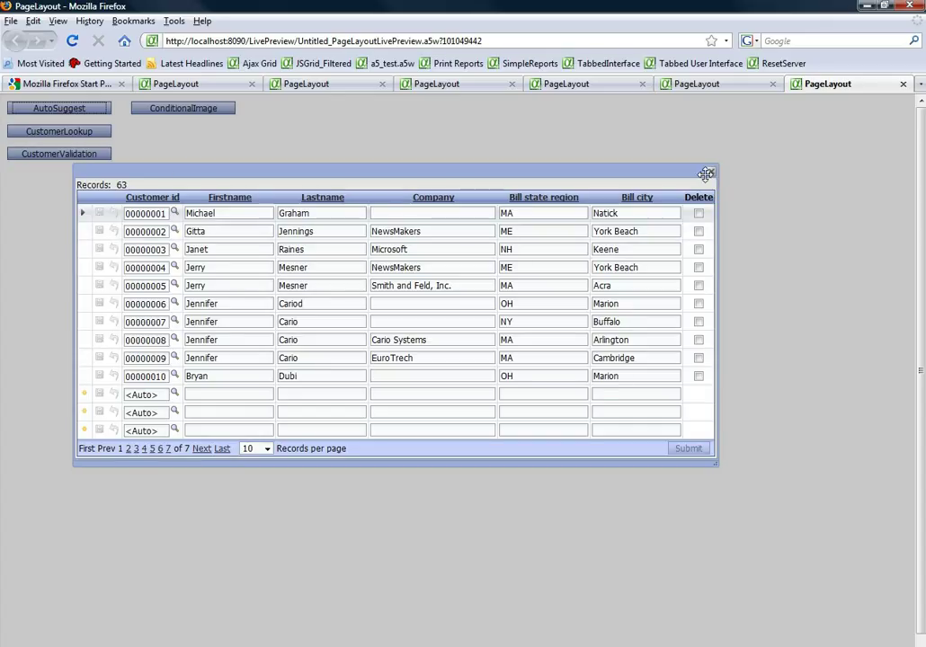
left_click(711, 172)
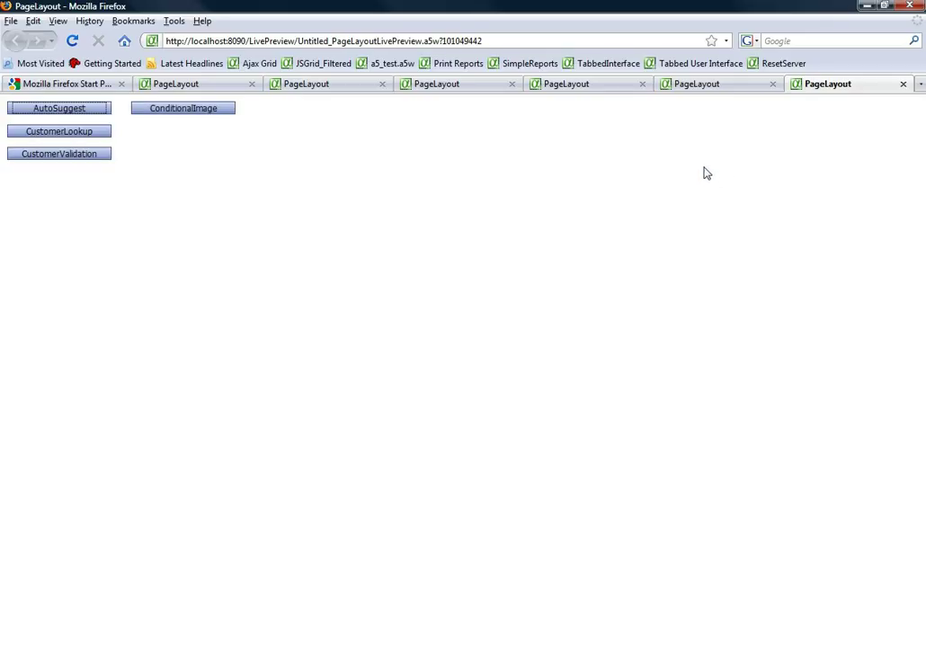